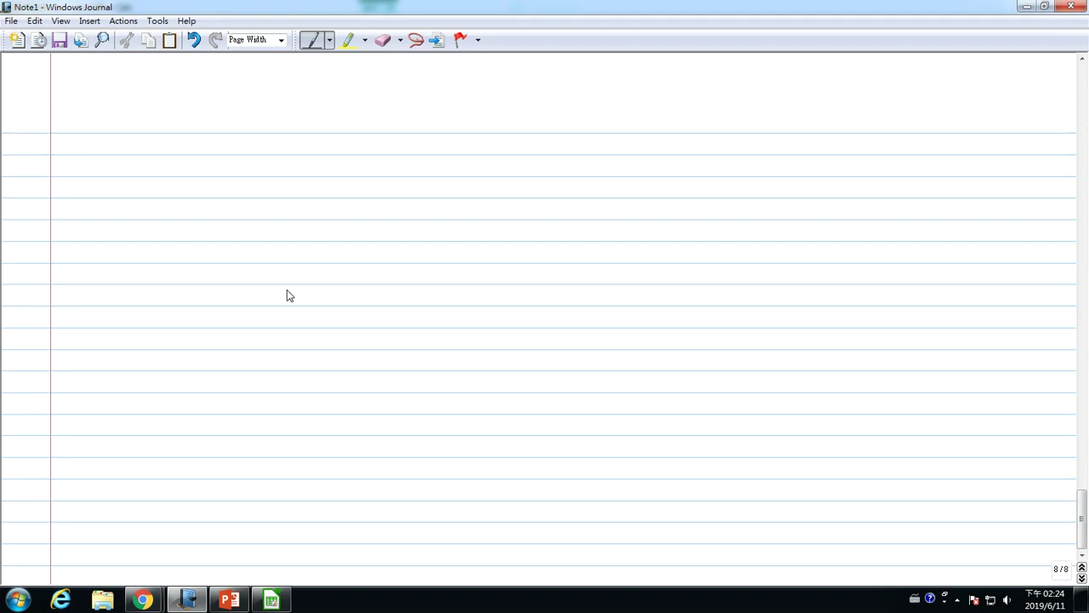
- Handwrite the heading 查表 near the upper-left of the blank note page
drag(165, 130, 201, 123)
drag(177, 120, 174, 160)
drag(184, 157, 207, 174)
mouse_move(211, 138)
mouse_down()
mouse_move(247, 128)
mouse_move(230, 155)
mouse_up()
mouse_move(211, 158)
mouse_down()
mouse_move(225, 159)
mouse_move(213, 170)
mouse_up()
drag(230, 153, 262, 169)
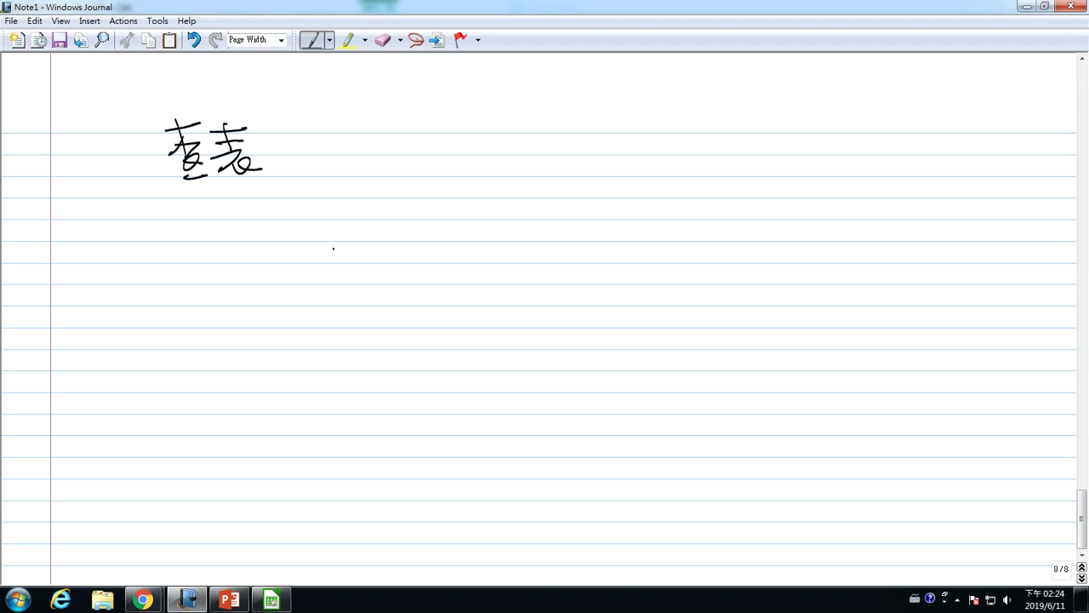
- Handwrite VLookup below and to the right of the 查表 heading
mouse_move(299, 218)
mouse_down()
mouse_move(324, 214)
mouse_move(362, 245)
mouse_move(391, 235)
mouse_up()
mouse_move(411, 214)
mouse_down()
mouse_move(414, 240)
mouse_move(429, 248)
mouse_up()
mouse_move(440, 225)
mouse_down()
mouse_move(458, 224)
mouse_move(461, 247)
mouse_up()
mouse_move(466, 230)
mouse_down()
mouse_move(468, 260)
mouse_move(473, 245)
mouse_up()
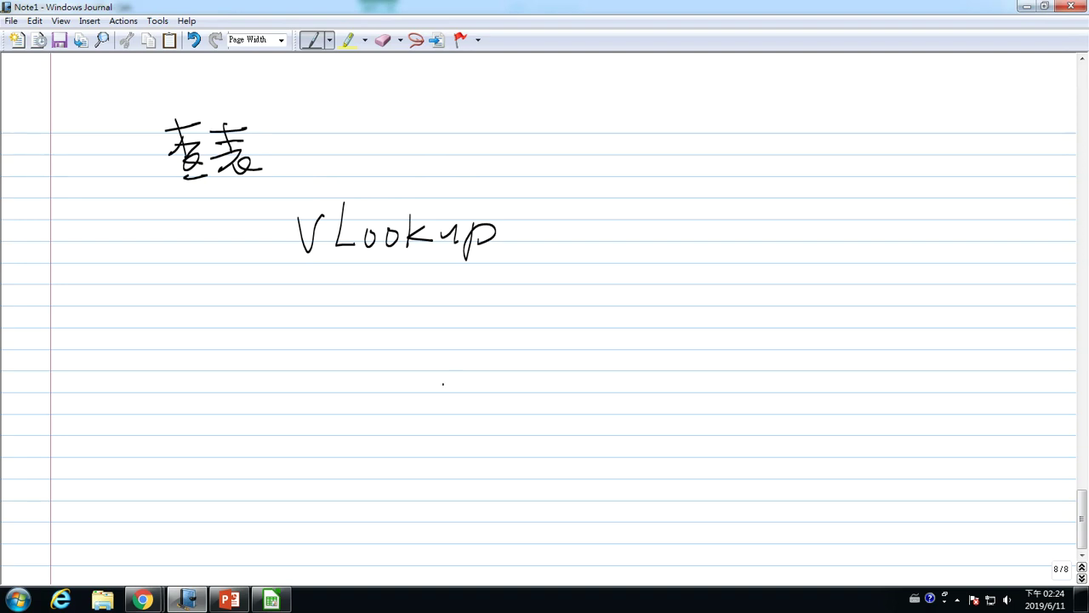
- Handwrite HLookup a few lines below VLookup
mouse_move(304, 366)
mouse_down()
mouse_move(304, 393)
mouse_move(326, 378)
mouse_up()
mouse_move(326, 364)
mouse_down()
mouse_move(325, 393)
mouse_move(362, 391)
mouse_up()
drag(376, 380, 395, 383)
mouse_move(411, 368)
mouse_down()
mouse_move(414, 393)
mouse_move(452, 393)
mouse_up()
mouse_move(454, 379)
mouse_down()
mouse_move(455, 410)
mouse_move(457, 393)
mouse_up()
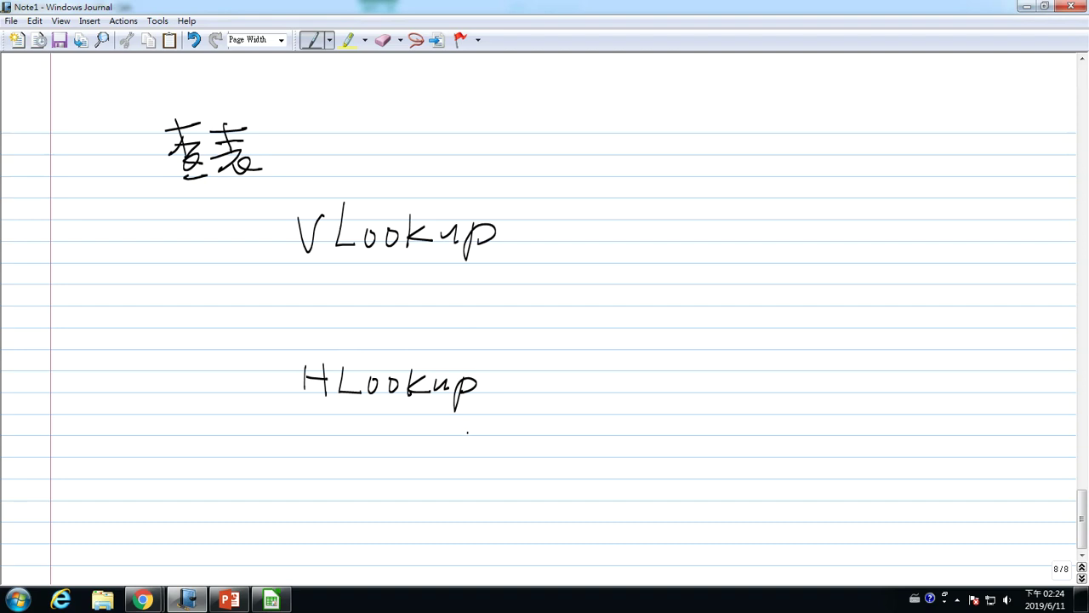
- Highlight the initial letters V and H of the two function names in yellow
click(347, 40)
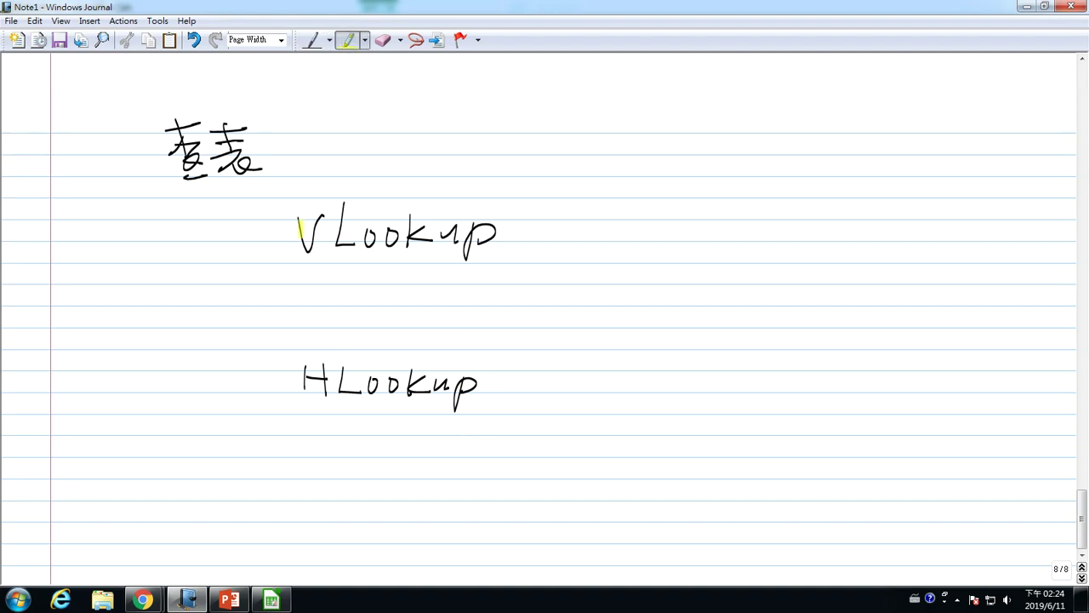
drag(297, 222, 316, 252)
drag(304, 371, 322, 393)
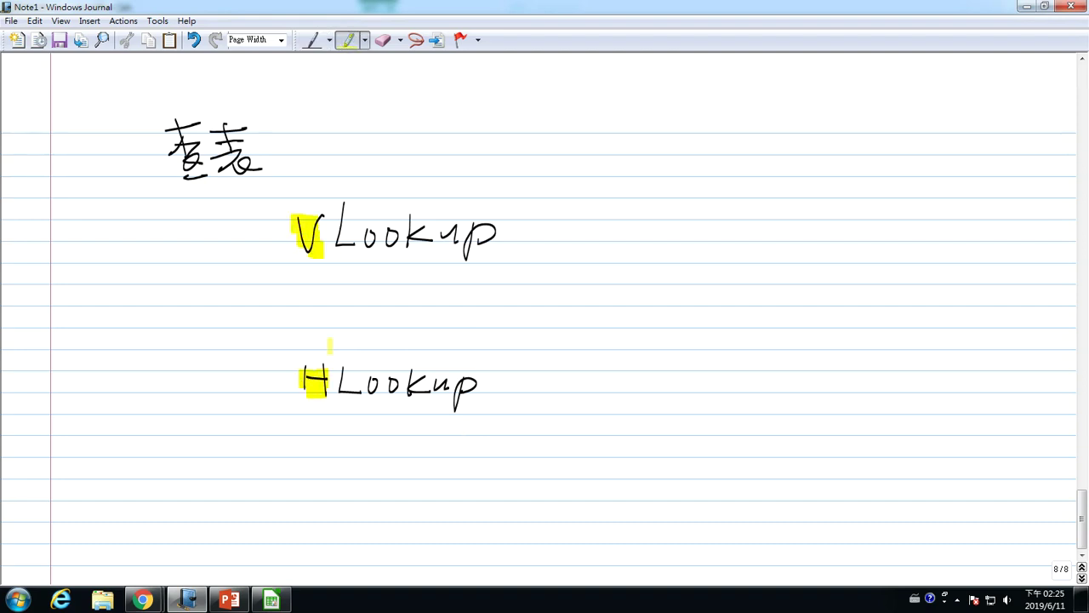
- Write the explanation 垂直查表 after a colon beside VLookup with a blue pen
click(329, 40)
click(332, 77)
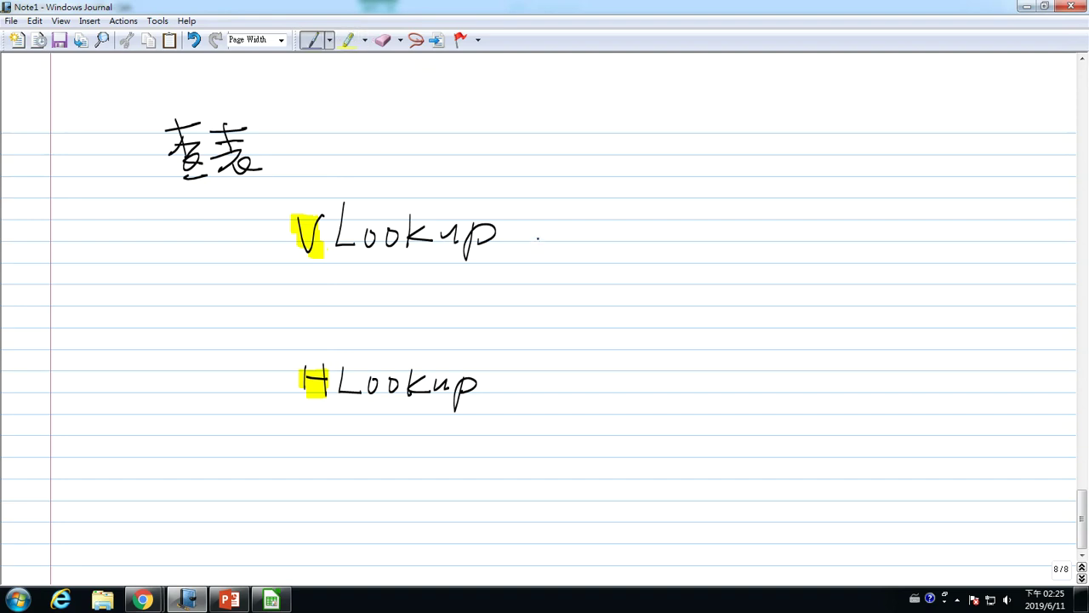
mouse_move(544, 218)
mouse_down()
mouse_move(564, 249)
mouse_move(585, 250)
mouse_up()
mouse_move(585, 235)
mouse_down()
mouse_move(606, 253)
mouse_move(650, 227)
mouse_up()
mouse_move(639, 220)
mouse_down()
mouse_move(639, 243)
mouse_move(627, 244)
mouse_up()
drag(633, 237, 649, 257)
mouse_move(629, 259)
mouse_down()
mouse_move(656, 259)
mouse_move(688, 230)
mouse_up()
mouse_move(672, 220)
mouse_down()
mouse_move(670, 243)
mouse_move(682, 238)
mouse_up()
drag(662, 249, 686, 248)
mouse_move(674, 249)
mouse_down()
mouse_move(666, 264)
mouse_move(681, 267)
mouse_up()
drag(686, 251, 696, 262)
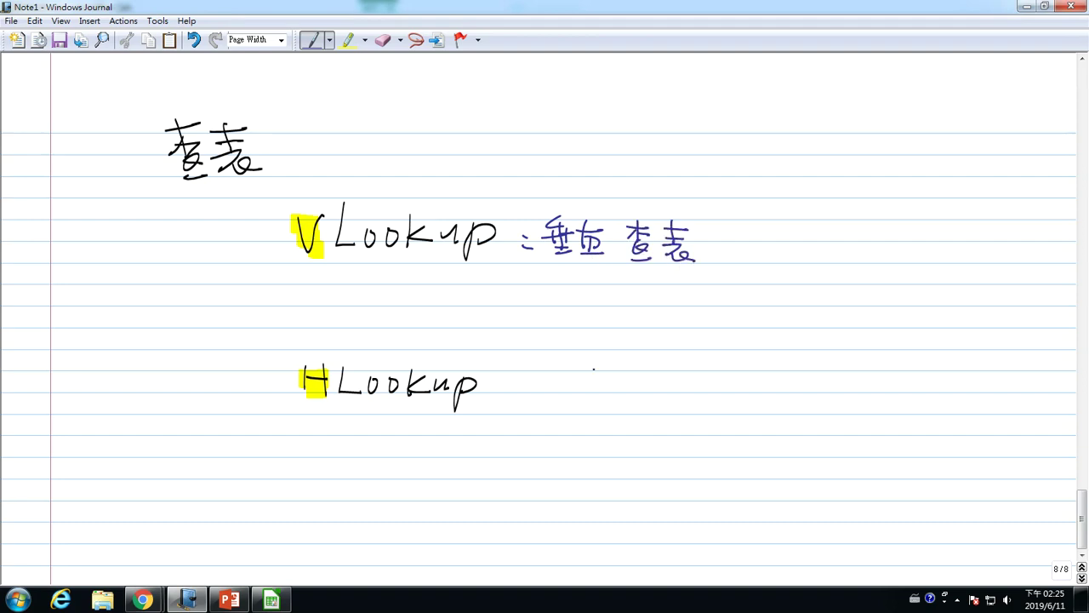
- Write the explanation 水平查表 after a colon beside HLookup in blue
mouse_move(551, 378)
mouse_down()
mouse_move(549, 416)
mouse_move(545, 405)
mouse_up()
mouse_move(558, 390)
mouse_down()
mouse_move(571, 413)
mouse_move(599, 378)
mouse_up()
mouse_move(574, 395)
mouse_down()
mouse_move(603, 393)
mouse_move(599, 402)
mouse_up()
mouse_move(587, 383)
mouse_down()
mouse_move(589, 415)
mouse_move(640, 378)
mouse_up()
mouse_move(625, 367)
mouse_down()
mouse_move(623, 396)
mouse_move(643, 416)
mouse_up()
mouse_move(643, 385)
mouse_down()
mouse_move(670, 383)
mouse_move(651, 398)
mouse_up()
drag(642, 400, 664, 396)
drag(650, 399, 643, 412)
drag(653, 407, 675, 419)
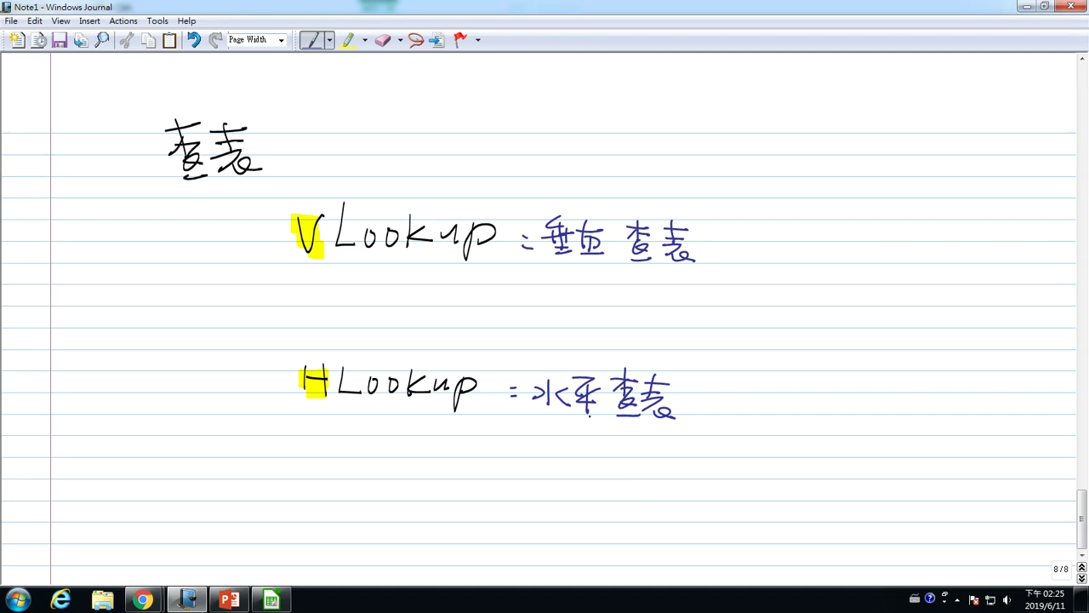
- Switch to 查表函數.xlsx in LibreOffice Calc and move the VLOOKUP note box over the lower part of the order table
click(271, 600)
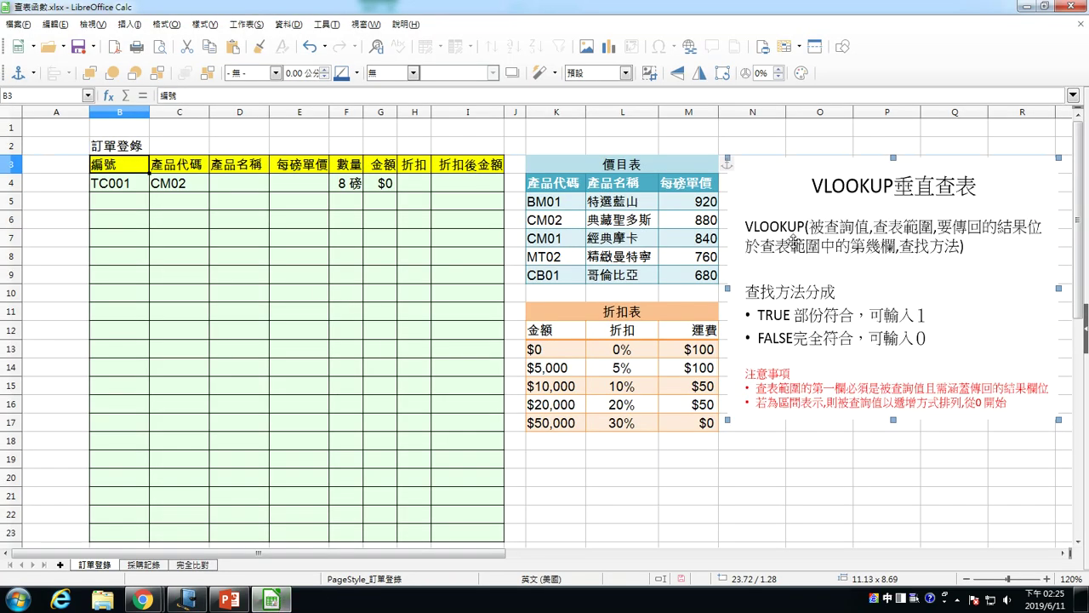
drag(884, 257, 300, 432)
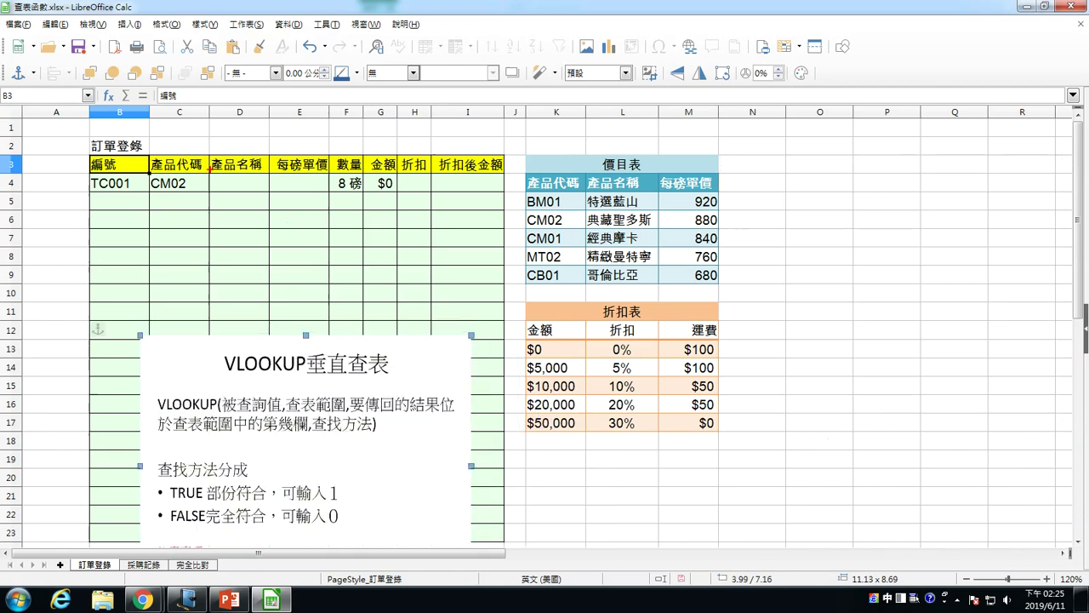
- Mark up how CM02 is looked up in the 價目表 and its product name returned to the order row, and clear the markup
mouse_move(209, 181)
mouse_down()
mouse_move(214, 219)
mouse_move(258, 218)
mouse_up()
mouse_move(178, 193)
mouse_down()
mouse_move(166, 193)
mouse_move(184, 141)
mouse_move(490, 131)
mouse_move(563, 153)
mouse_up()
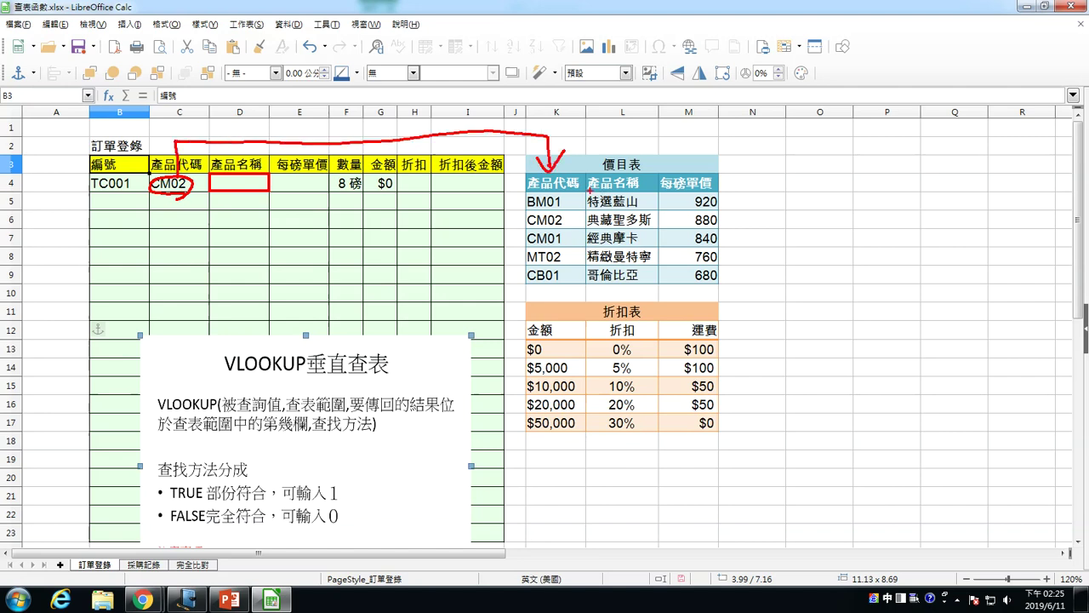
drag(523, 209, 571, 229)
mouse_move(630, 228)
mouse_down()
mouse_move(586, 223)
mouse_move(640, 209)
mouse_move(611, 260)
mouse_move(231, 251)
mouse_move(230, 198)
mouse_move(257, 220)
mouse_up()
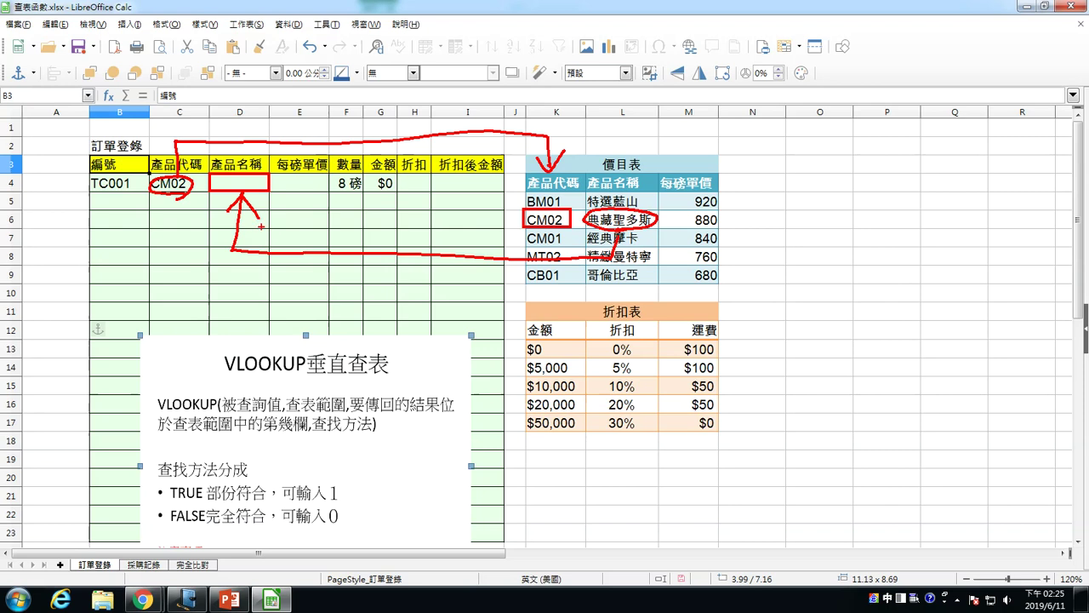
mouse_move(620, 73)
mouse_down()
mouse_move(614, 134)
mouse_move(631, 117)
mouse_move(679, 153)
mouse_move(720, 117)
mouse_move(728, 165)
mouse_up()
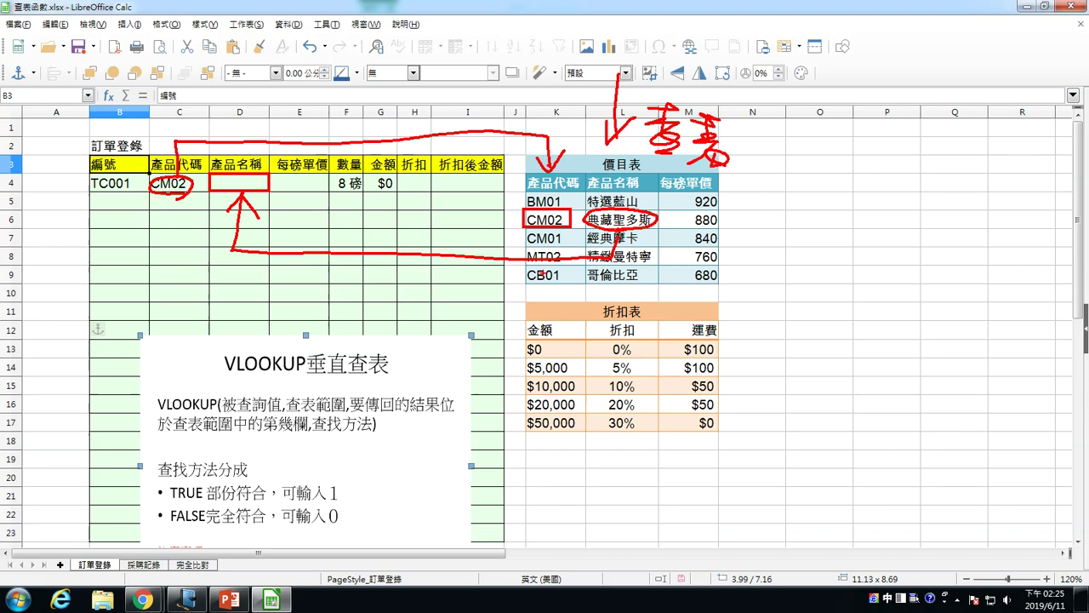
key(Escape)
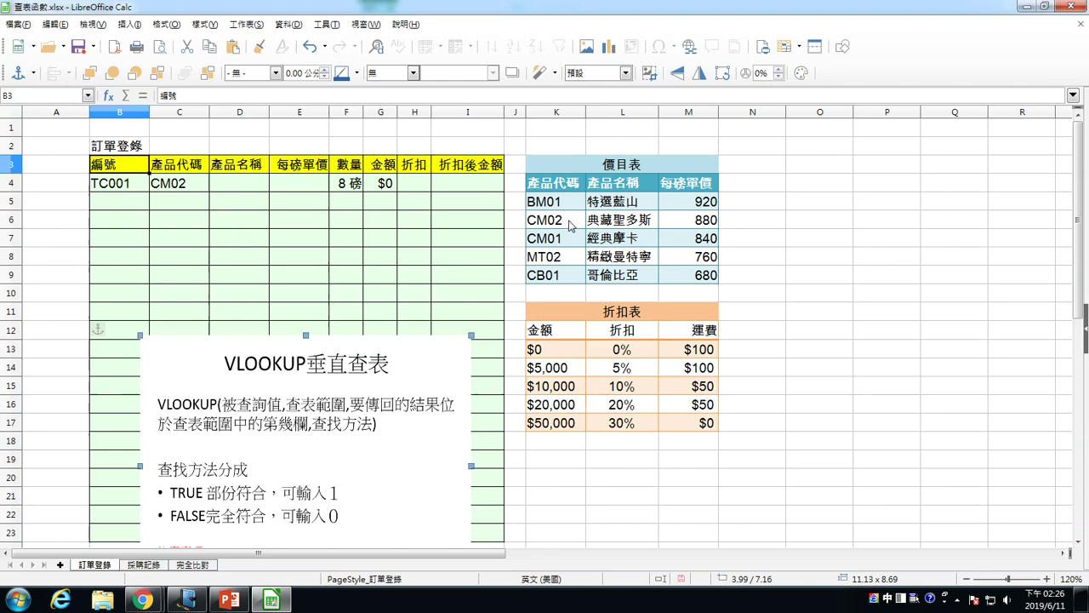
- Copy the 價目表 range K3:M9 and narrow column N
drag(621, 164, 638, 276)
right_click(599, 221)
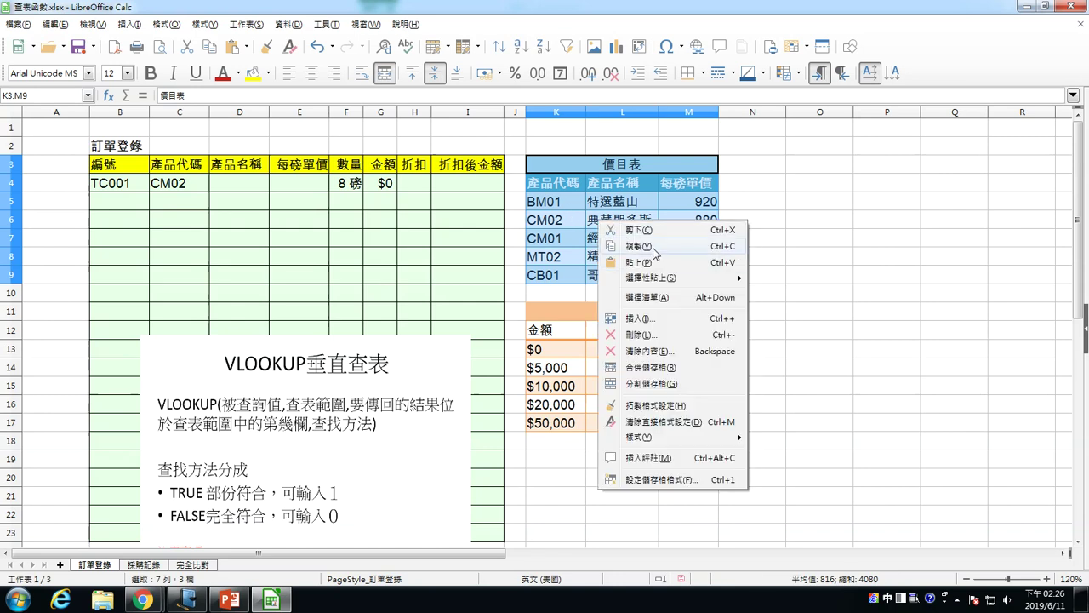
click(654, 247)
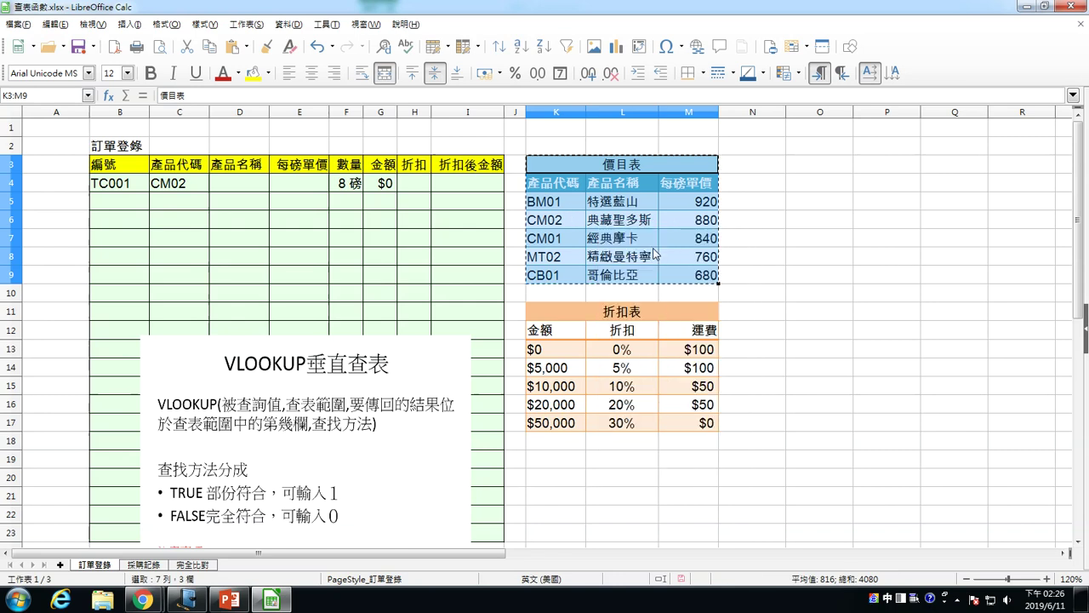
drag(786, 113, 748, 112)
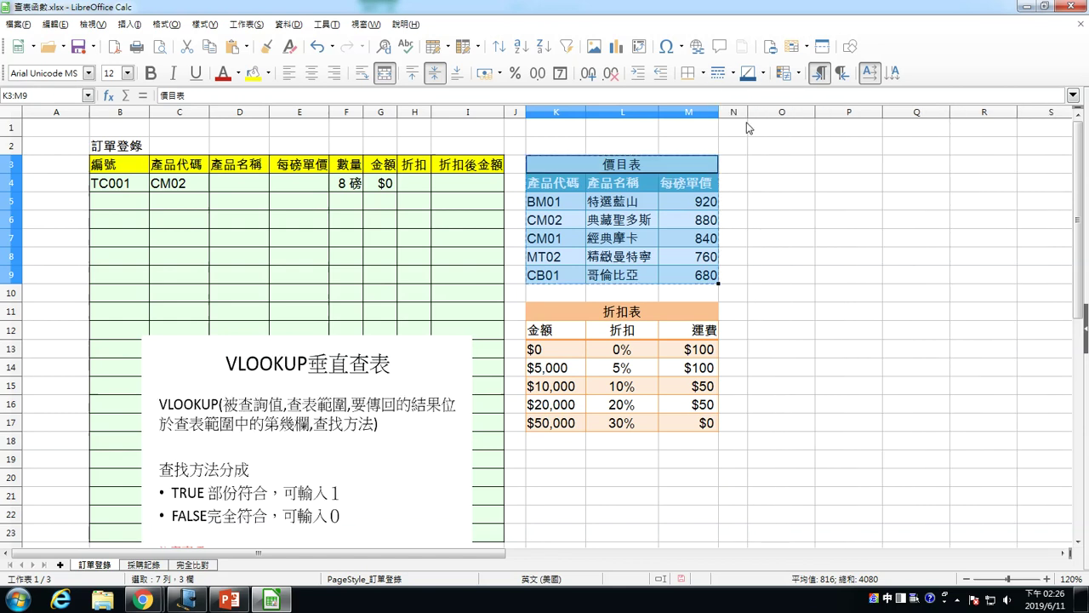
- Paste the copied price table at O3 with Paste Special, transposing rows and columns and including text, numbers and dates
click(758, 165)
right_click(757, 166)
mouse_move(791, 221)
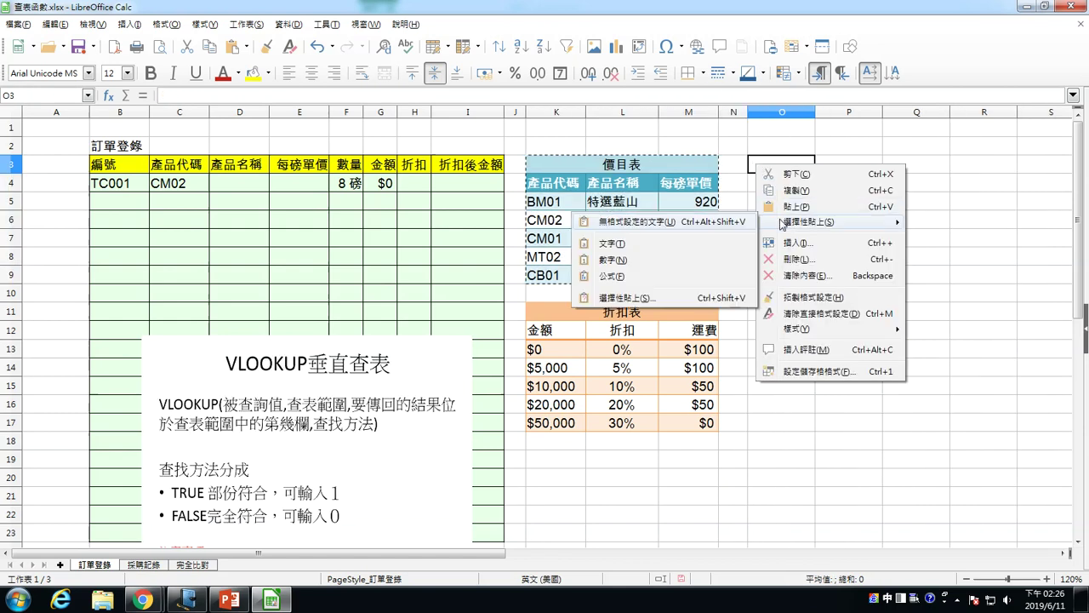
click(622, 300)
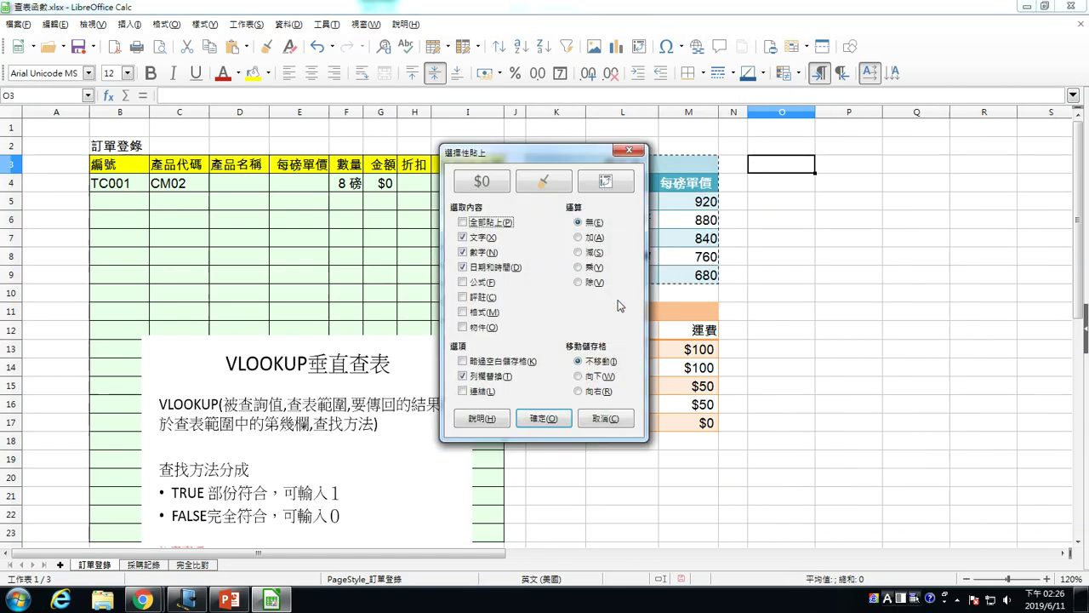
click(487, 377)
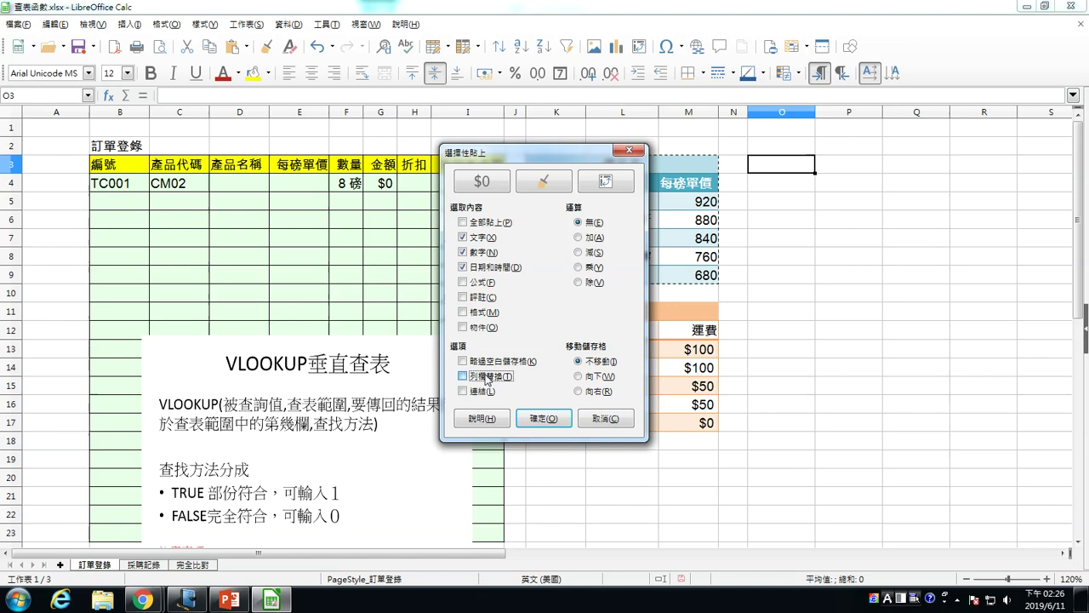
click(541, 419)
click(855, 290)
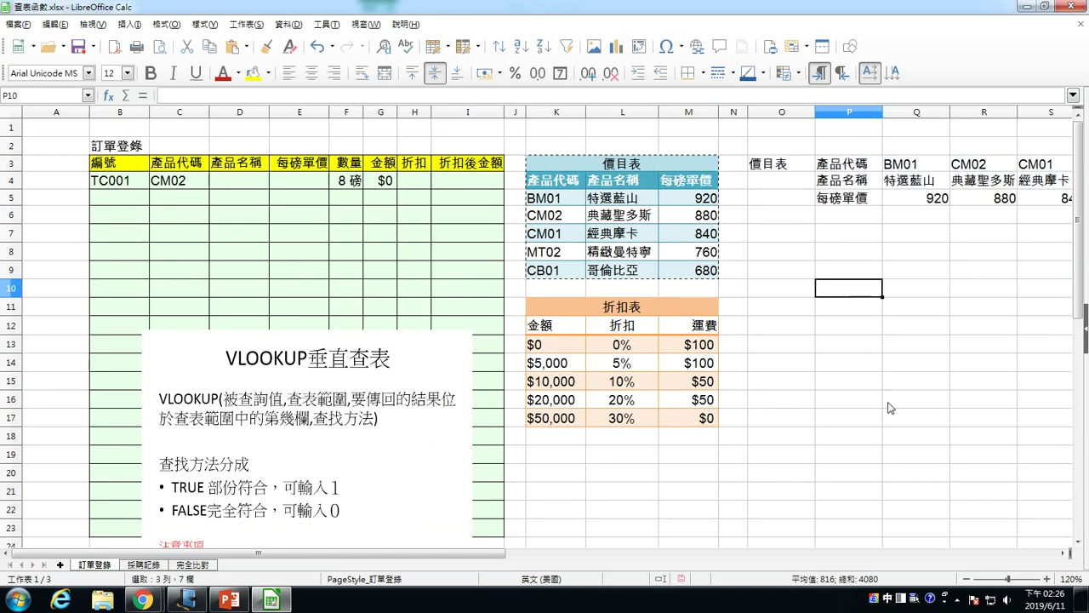
- Circle the order's 產品代碼 with an arrow to the 價目表, and box the product codes in the vertical and transposed tables
click(1063, 553)
click(1064, 553)
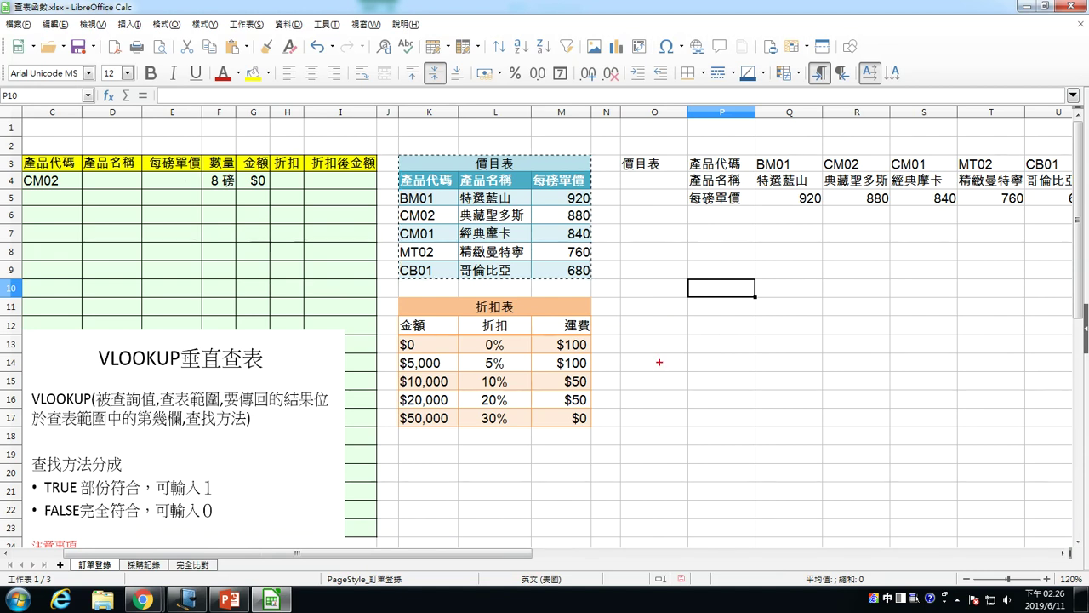
mouse_move(53, 201)
mouse_down()
mouse_move(21, 199)
mouse_move(60, 201)
mouse_up()
mouse_move(52, 155)
mouse_down()
mouse_move(335, 100)
mouse_move(427, 109)
mouse_move(419, 128)
mouse_move(443, 110)
mouse_up()
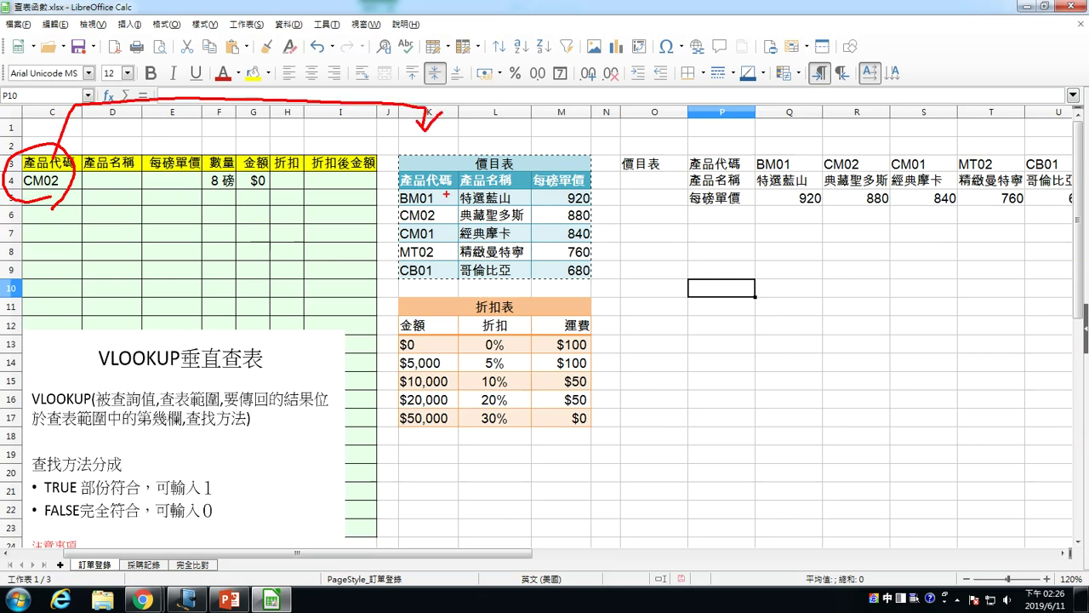
mouse_move(393, 189)
mouse_down()
mouse_move(406, 230)
mouse_move(449, 277)
mouse_move(465, 276)
mouse_up()
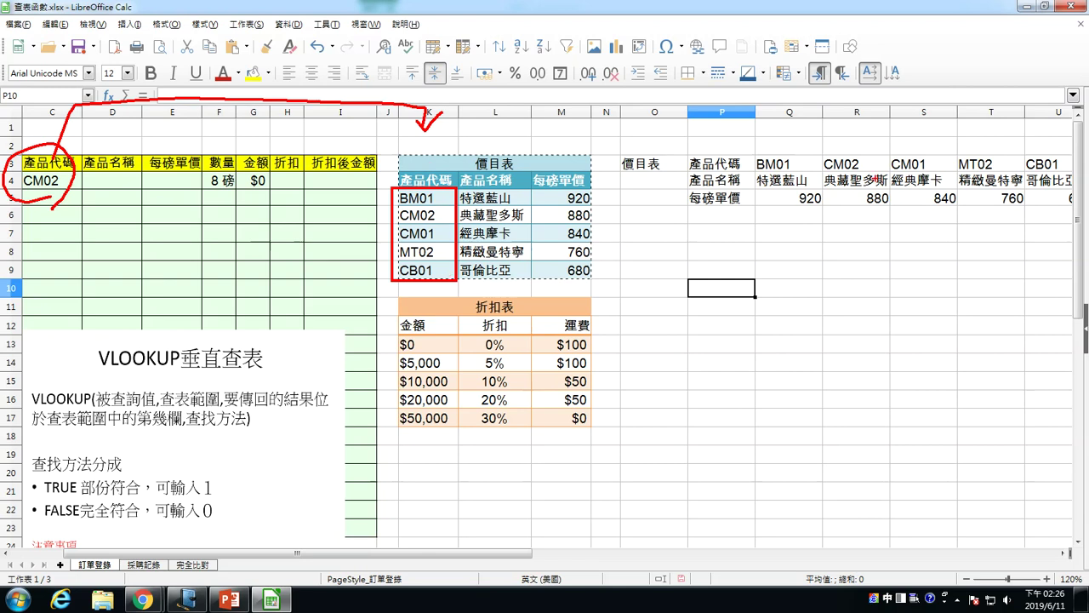
mouse_move(753, 149)
mouse_down()
mouse_move(759, 174)
mouse_move(1068, 173)
mouse_up()
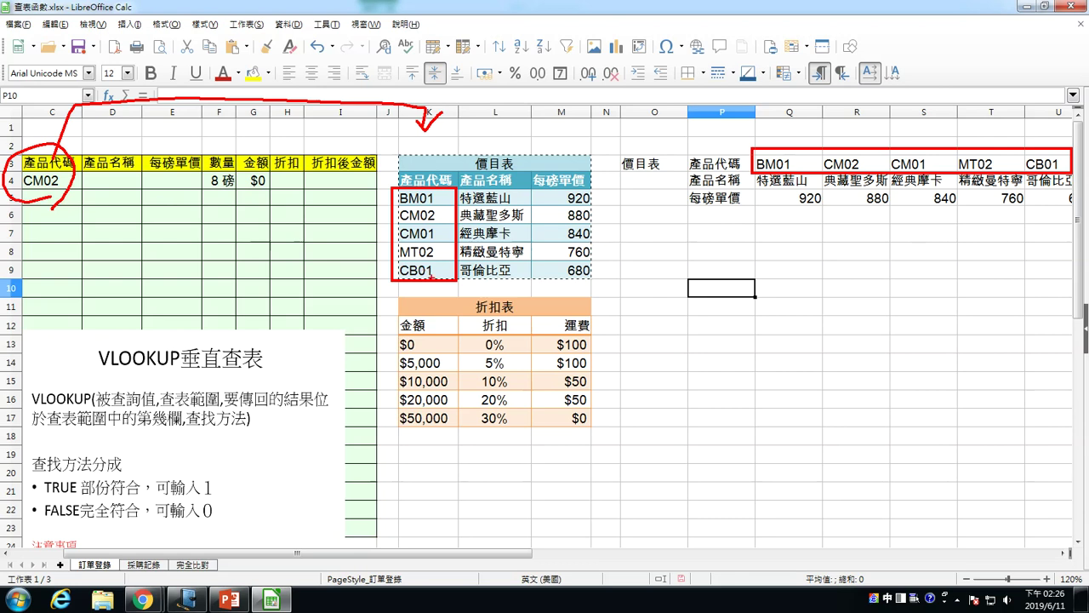
- Mark the vertical code list with a V and the transposed code row with a rightward arrow and an H
drag(405, 162, 451, 158)
mouse_move(749, 136)
mouse_down()
mouse_move(831, 137)
mouse_move(803, 147)
mouse_up()
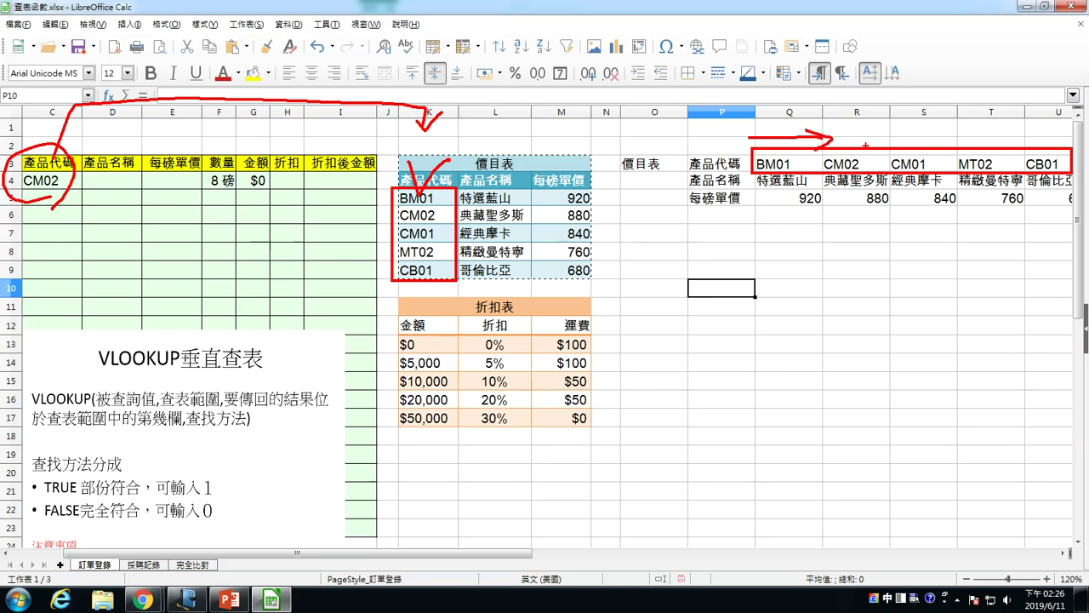
drag(863, 109, 863, 143)
mouse_move(863, 131)
mouse_down()
mouse_move(890, 131)
mouse_move(888, 148)
mouse_up()
- Cross out the order table and circle the vertical 價目表, and clear all markup
drag(331, 157, 88, 468)
drag(113, 223, 293, 474)
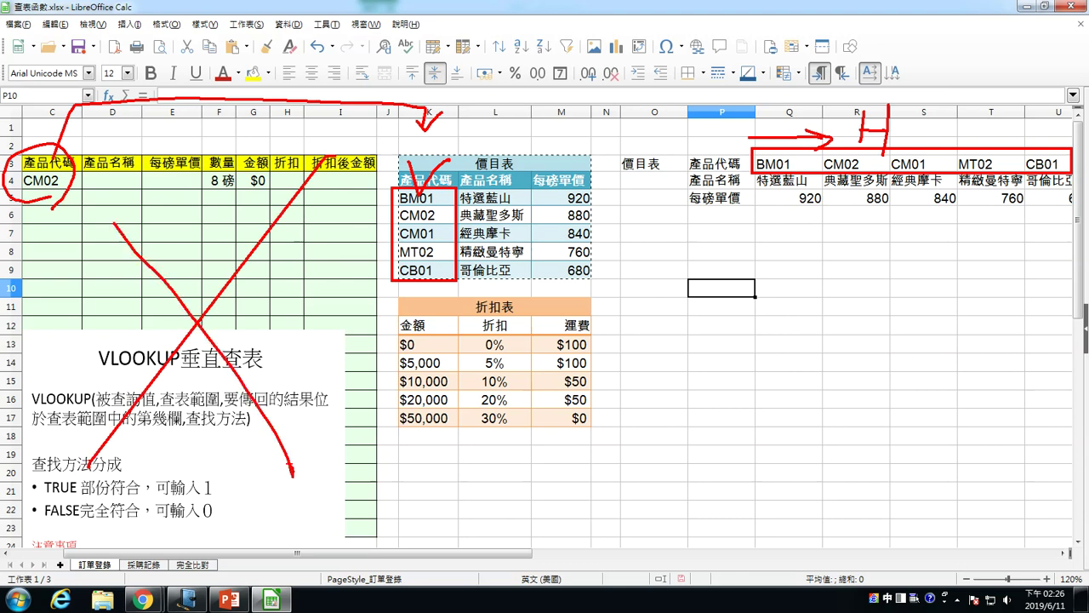
mouse_move(530, 295)
mouse_down()
mouse_move(583, 289)
mouse_move(522, 308)
mouse_up()
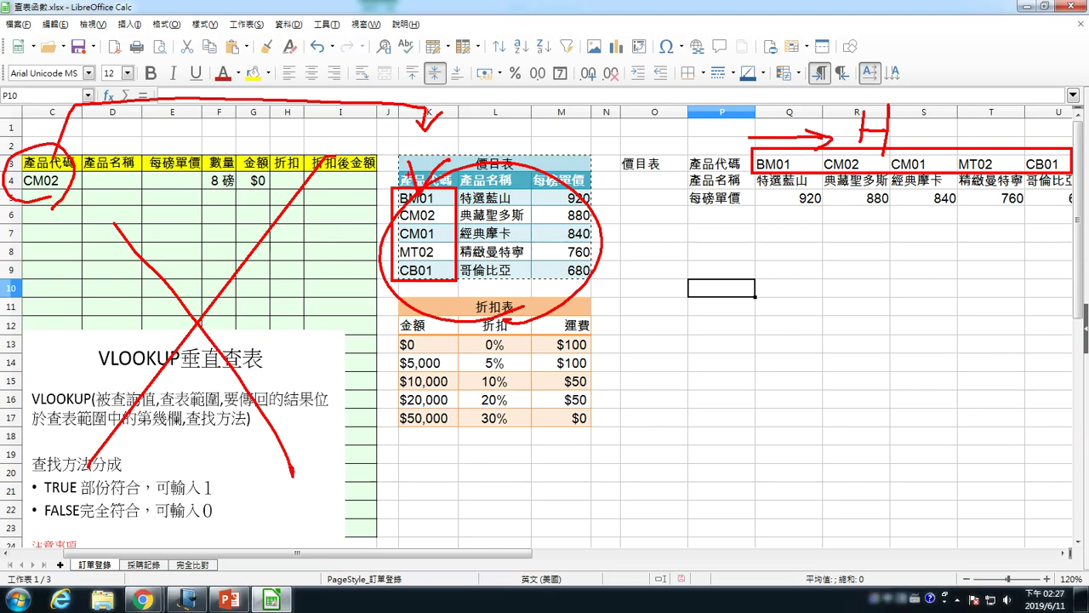
key(Escape)
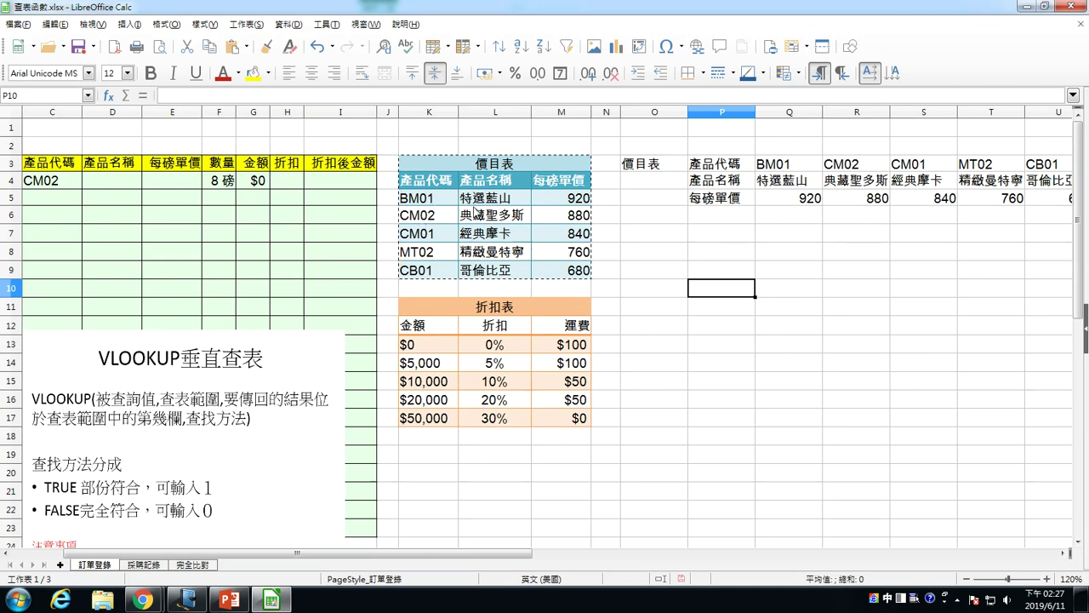
click(425, 198)
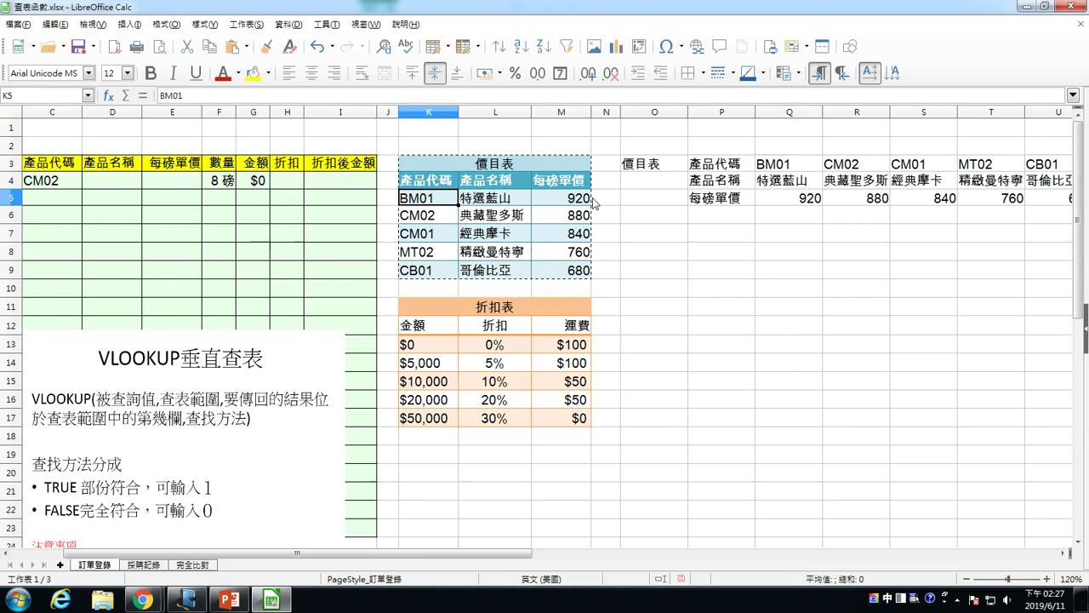
click(1046, 579)
drag(293, 553, 237, 553)
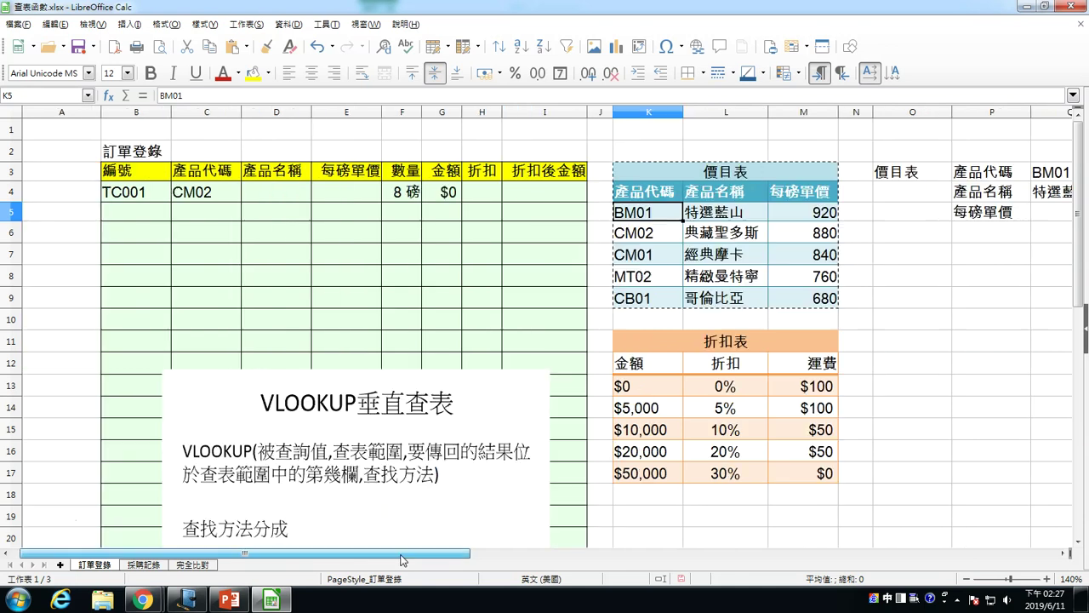
drag(1077, 196, 1081, 208)
click(967, 579)
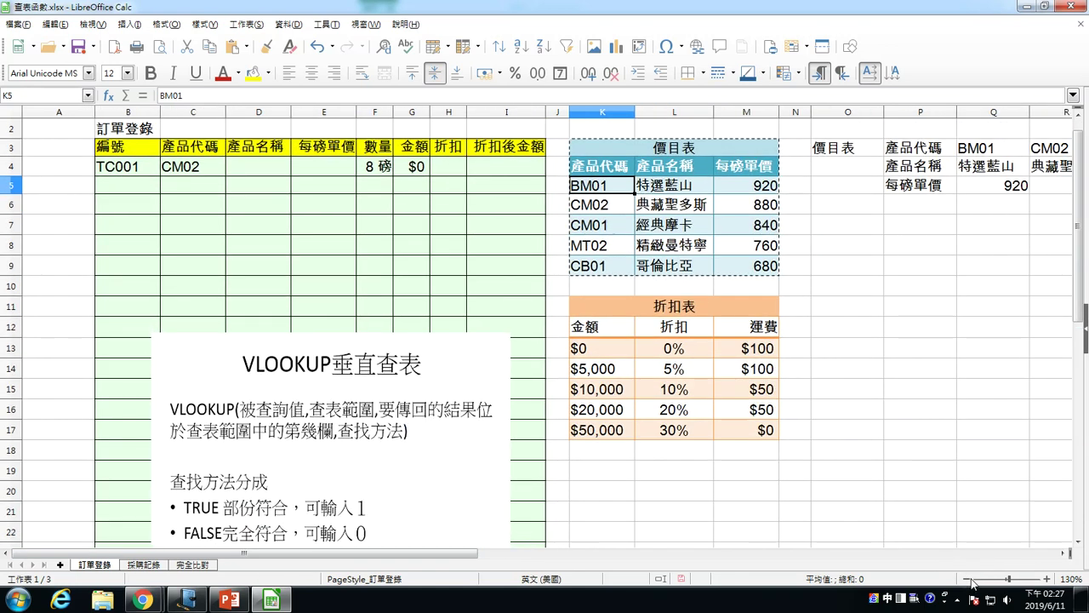
- Move the VLOOKUP note box into the empty area below the transposed price table, with the sheet zoomed to 120%
click(405, 457)
drag(405, 457, 417, 324)
click(966, 579)
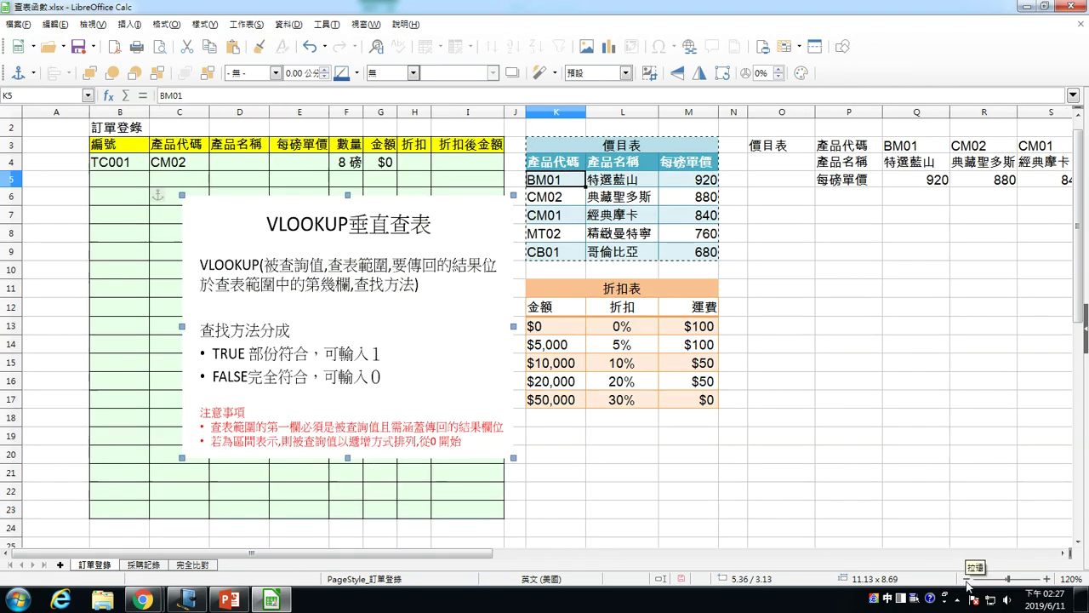
drag(371, 255, 338, 298)
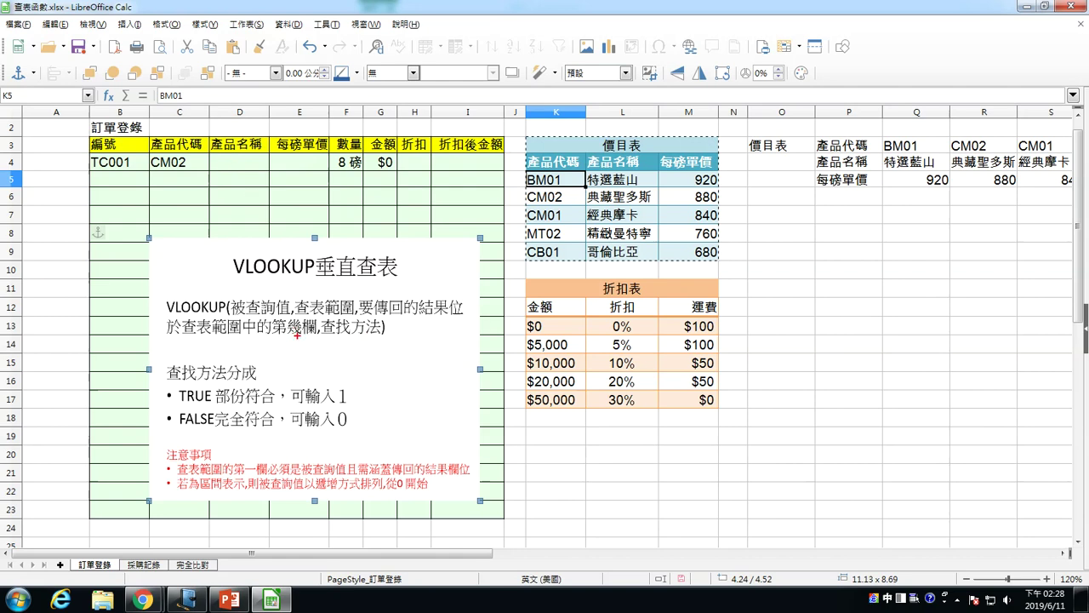
drag(297, 335, 874, 357)
- Clear the product code from order TC001 in cell C4
click(195, 173)
key(Delete)
click(209, 273)
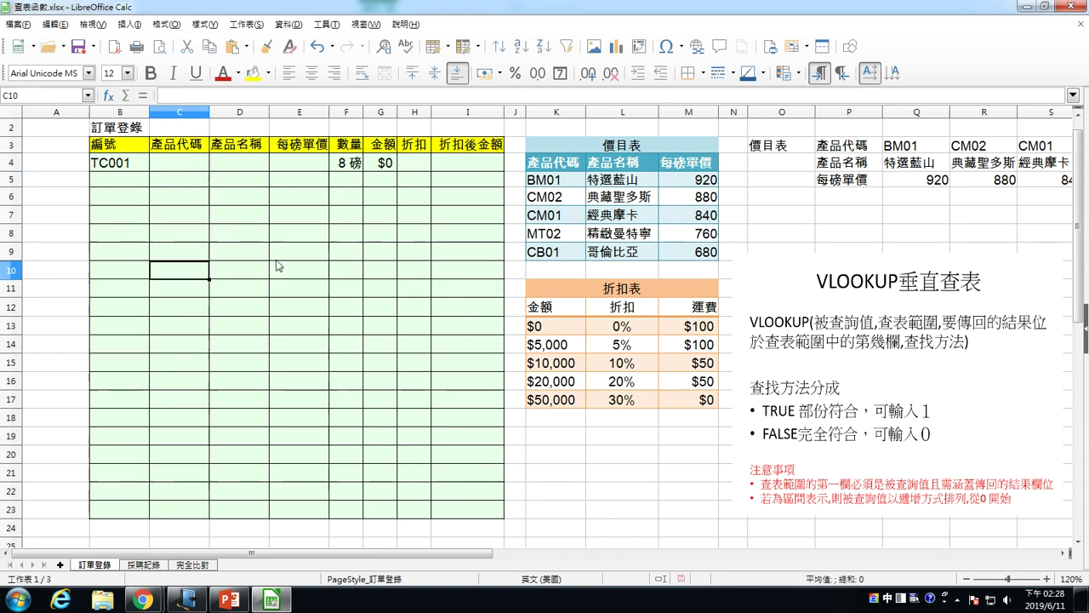
- Add a cell-range validation with a selection list to C4:C23, using the product codes in $K$5:$K$9 as source
click(197, 169)
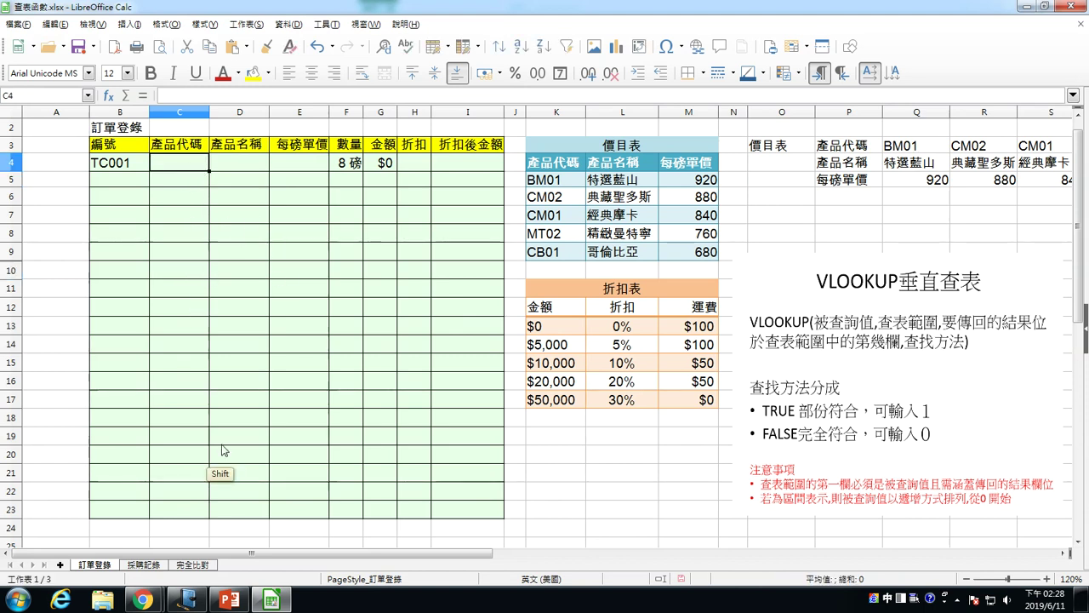
shift+click(197, 509)
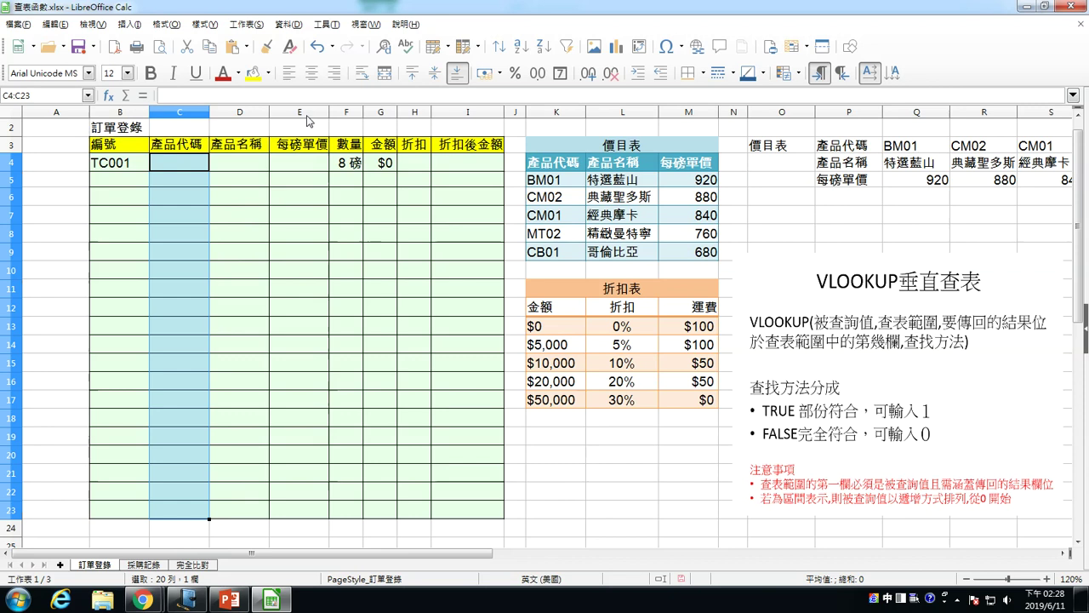
click(287, 24)
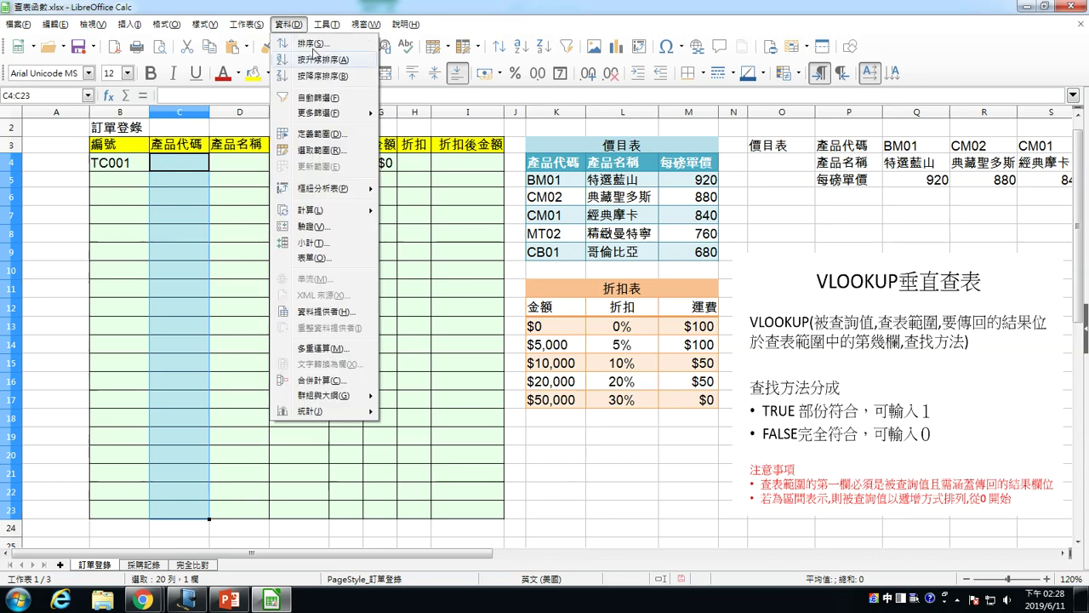
click(317, 227)
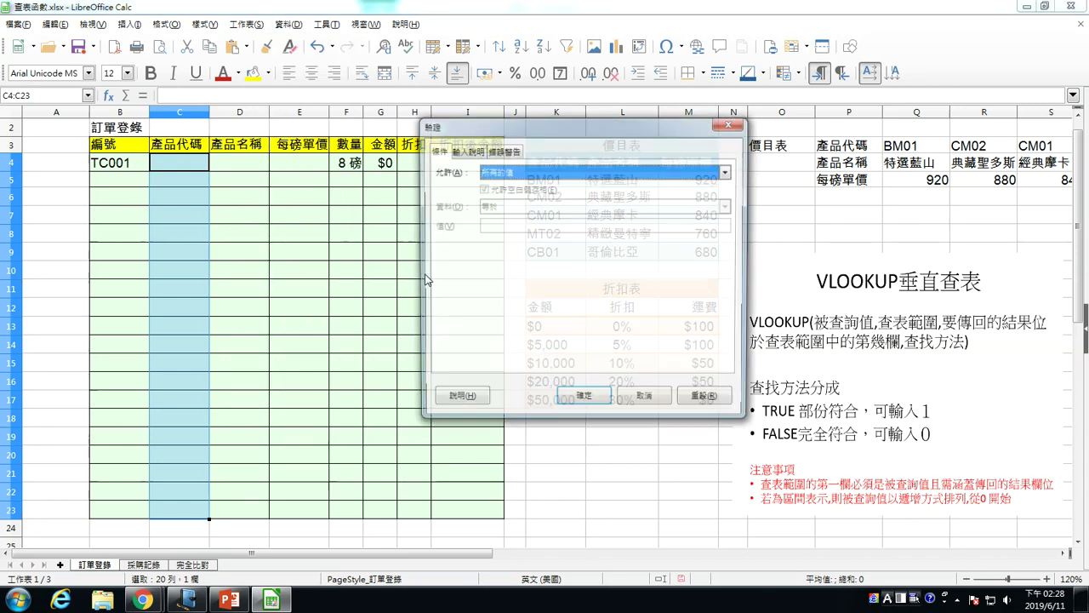
click(508, 172)
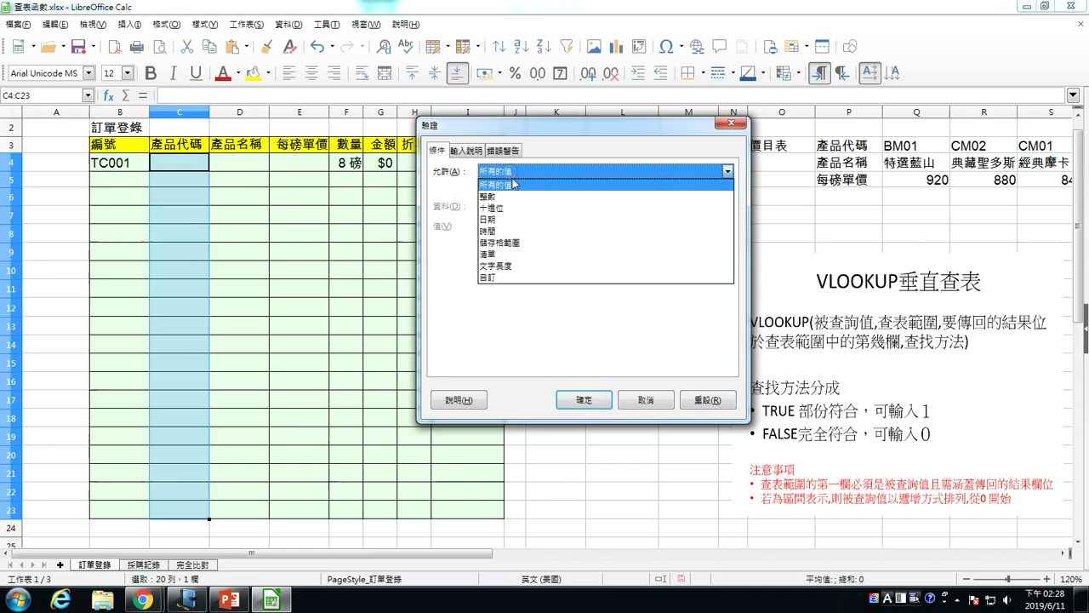
click(523, 242)
drag(557, 126, 317, 247)
click(408, 354)
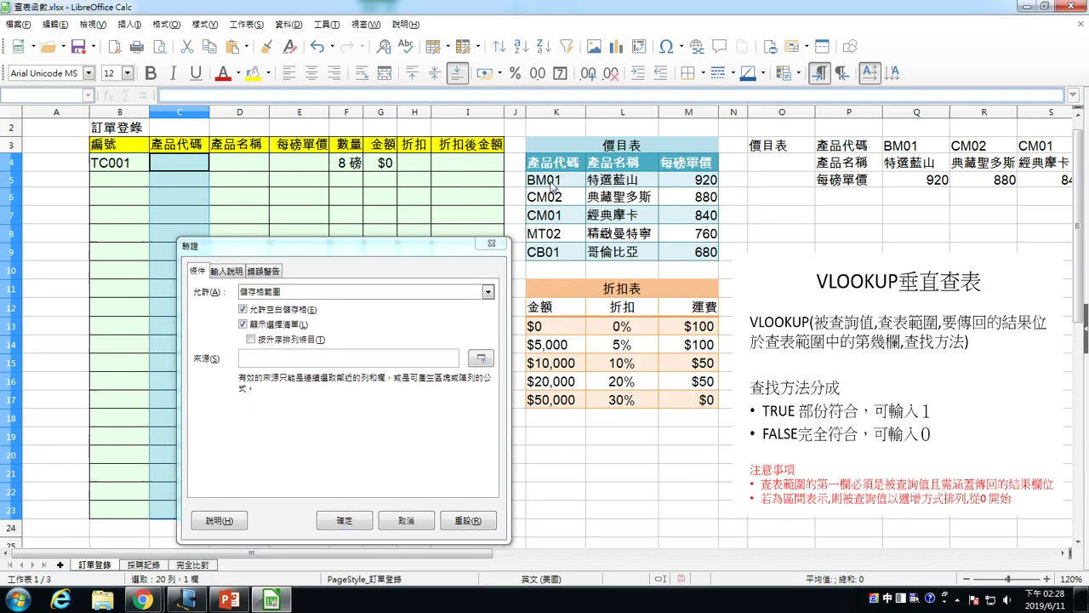
drag(555, 182, 545, 256)
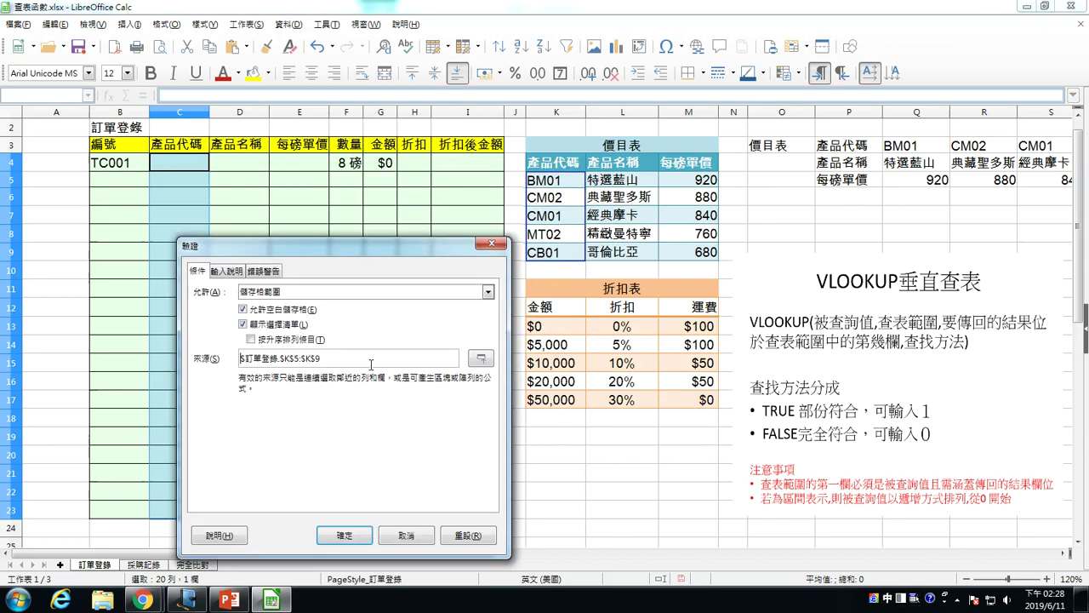
click(357, 536)
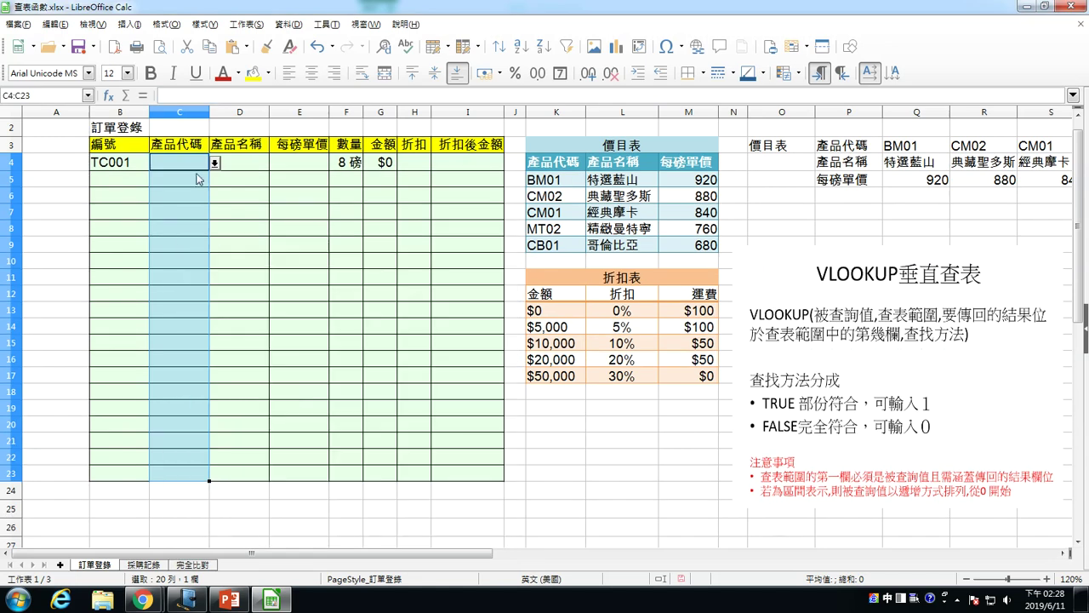
- Choose product codes CM02, MT02 and CB01 from the validation lists in cells C4, C5 and C6
click(215, 164)
click(183, 189)
click(231, 213)
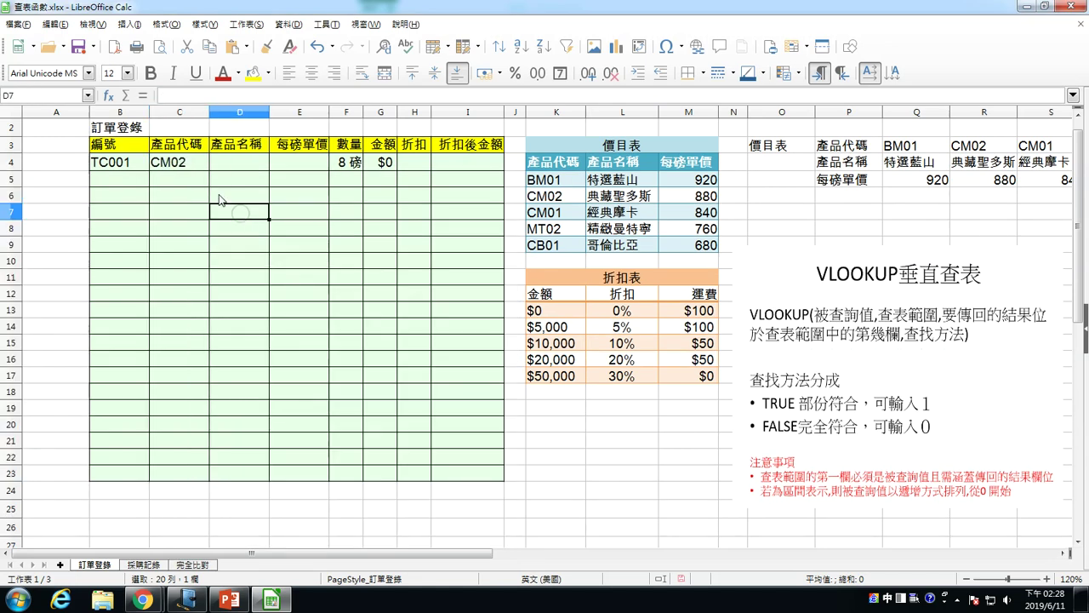
click(203, 180)
click(215, 180)
click(185, 229)
click(245, 228)
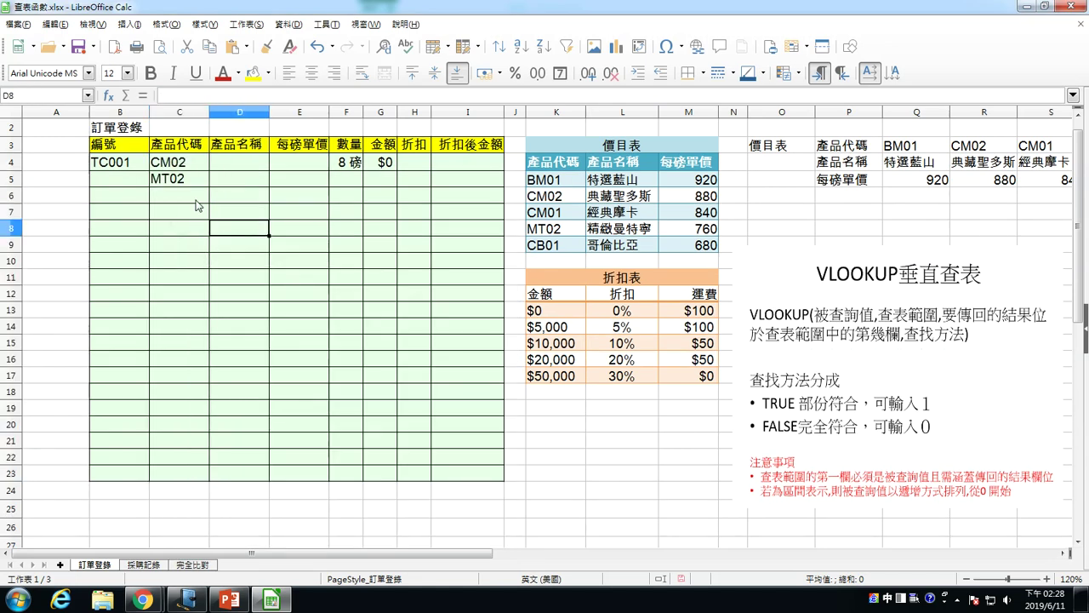
click(196, 205)
click(215, 198)
click(170, 260)
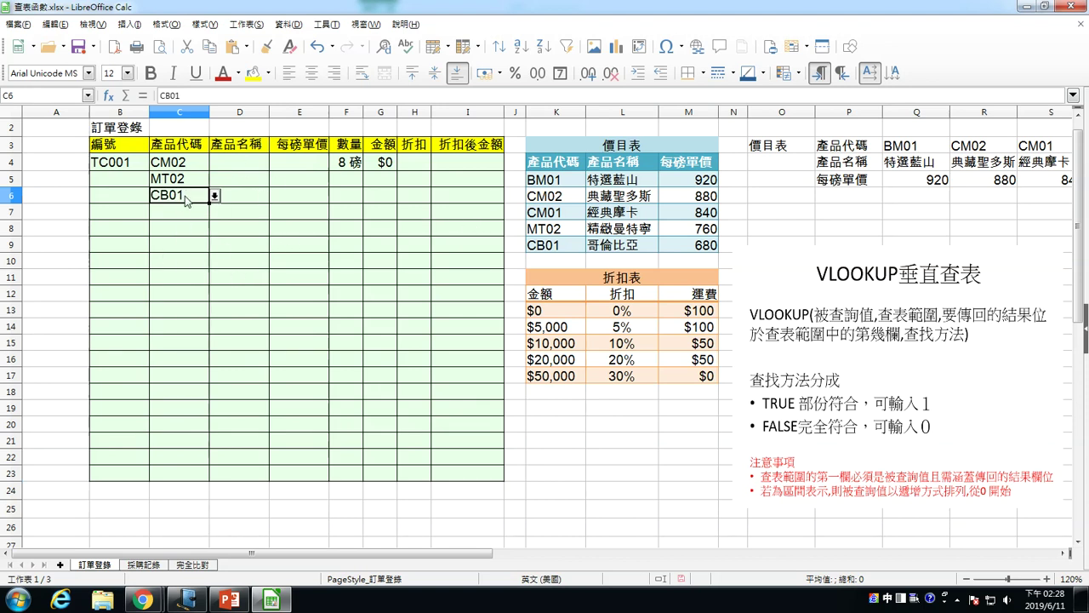
- Select cell D4 and move the VLOOKUP note box over the lower rows of the order table
click(236, 162)
click(792, 315)
drag(791, 315, 221, 315)
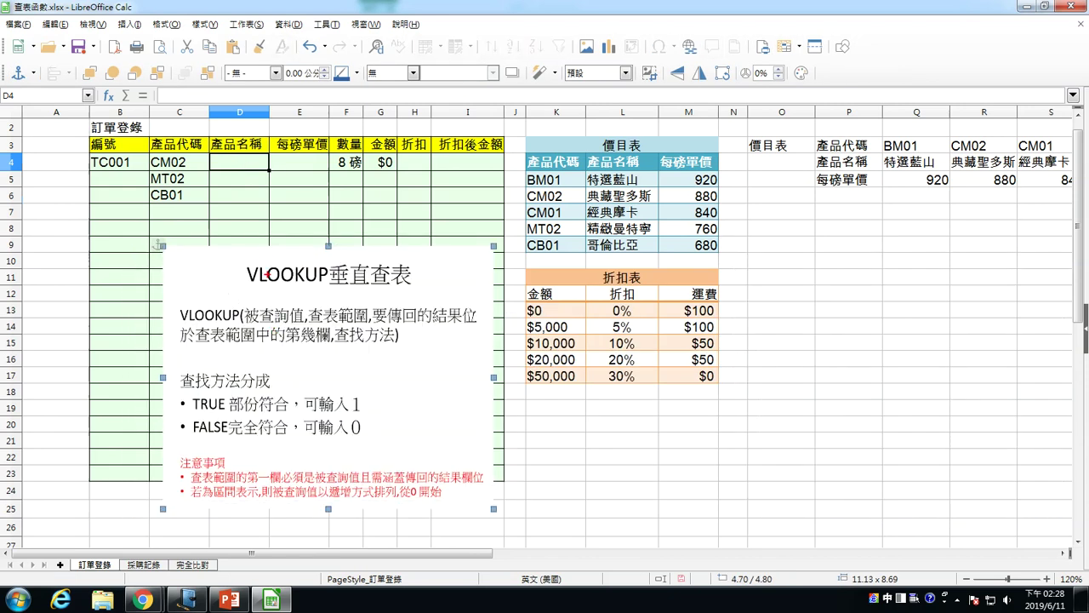
- Draw an arrow from the VLOOKUP title to D4, and box the code CM02, labelling the lookup value argument C4
drag(251, 262, 221, 179)
drag(145, 147, 200, 174)
mouse_move(278, 298)
mouse_down()
mouse_move(270, 309)
mouse_move(291, 300)
mouse_move(285, 317)
mouse_up()
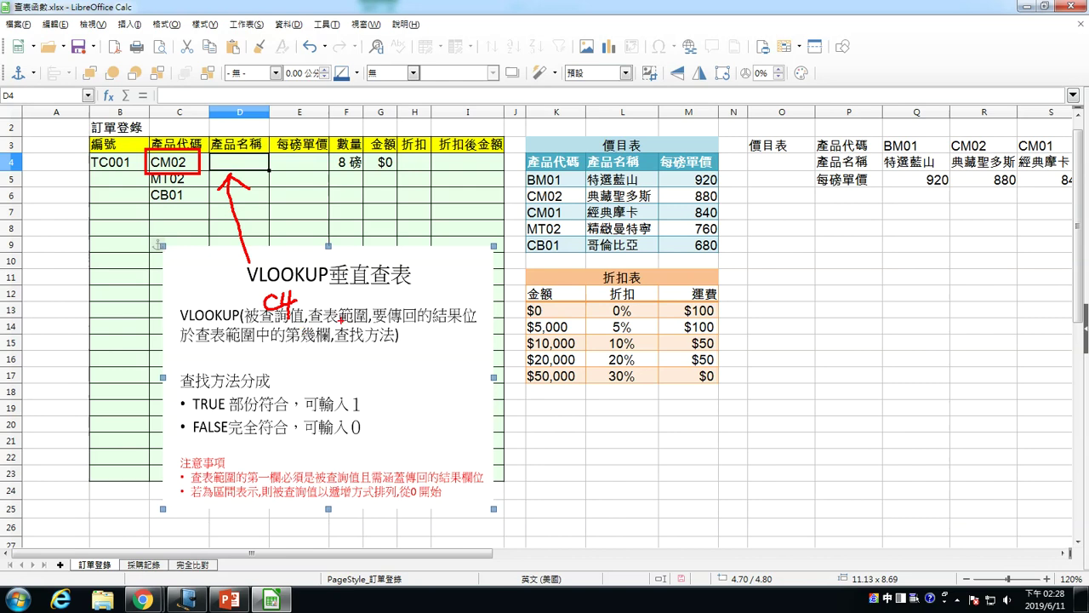
drag(296, 317, 292, 331)
- Underline 第一欄 and 被查詢值 in the note's first caution, and box the code and name range K5:L9 in the 價目表
mouse_move(146, 482)
mouse_down()
mouse_move(175, 476)
mouse_move(155, 500)
mouse_up()
drag(244, 485, 341, 485)
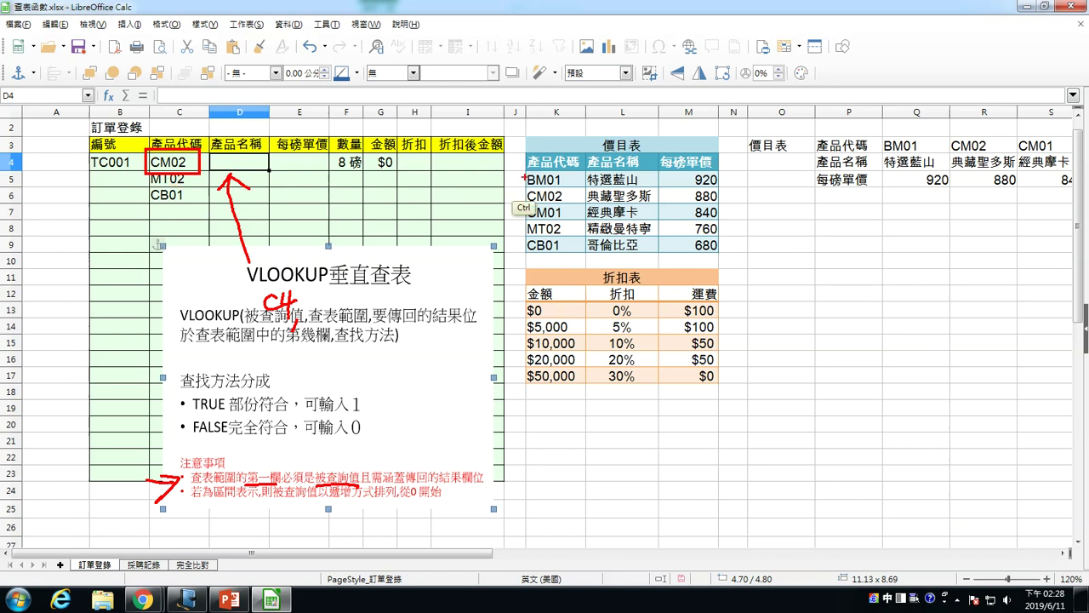
mouse_move(523, 169)
mouse_down()
mouse_move(557, 247)
mouse_move(587, 263)
mouse_move(584, 253)
mouse_up()
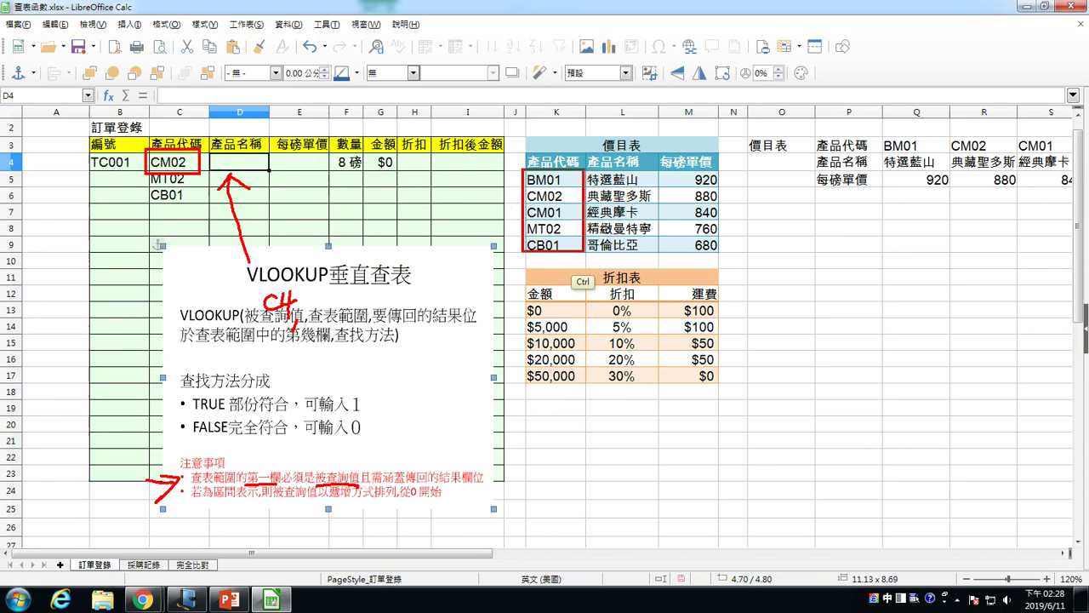
drag(584, 253, 660, 254)
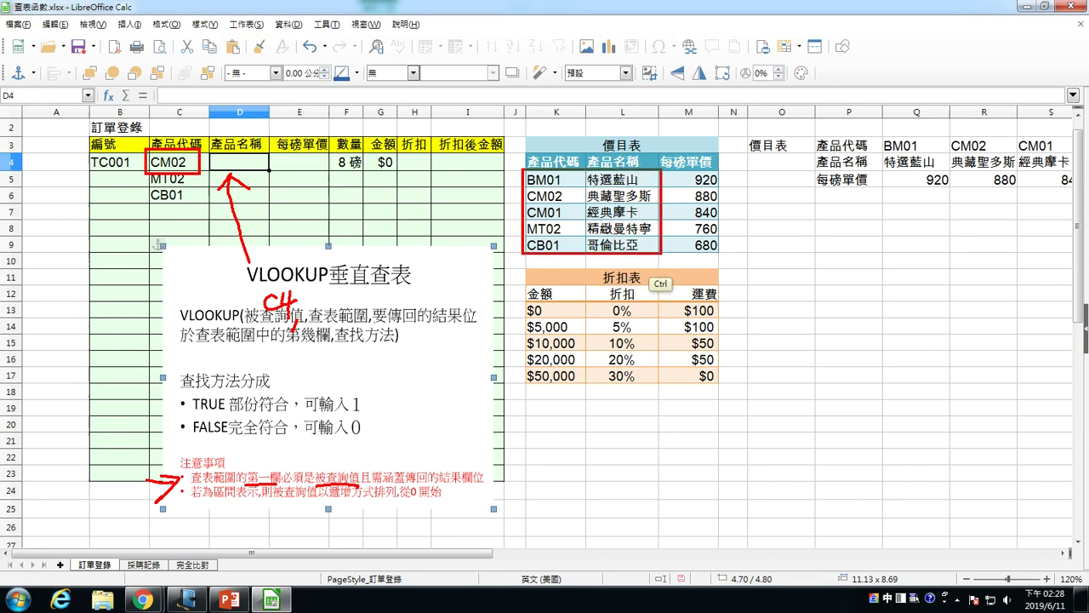
mouse_move(660, 253)
mouse_down()
mouse_move(903, 257)
mouse_move(592, 256)
mouse_move(663, 253)
mouse_up()
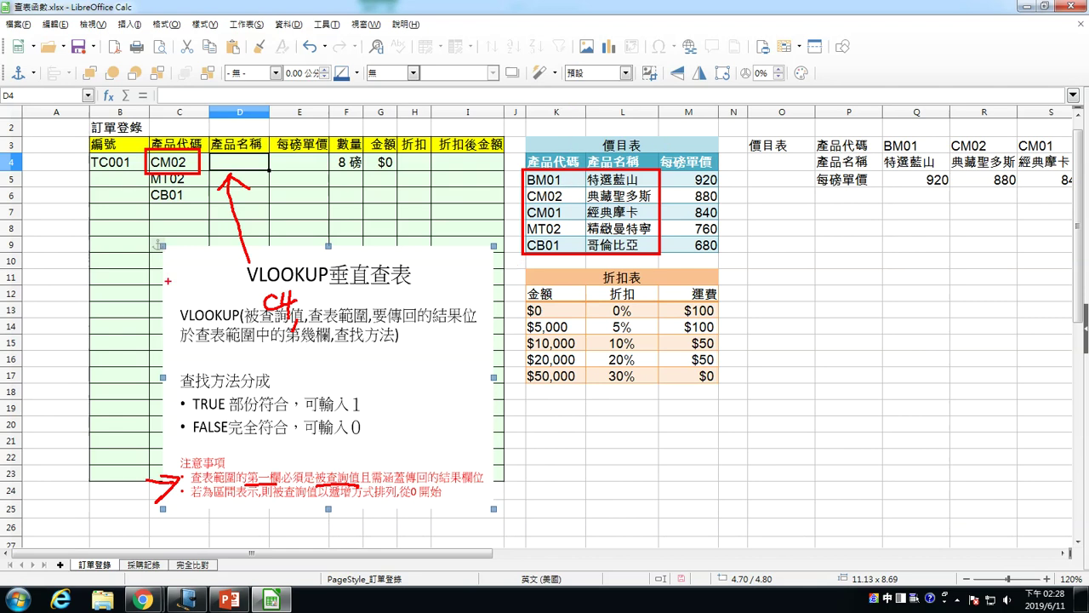
- Write K5:L9 and 2 above the note's range and column arguments, numbering the boxed price-table columns 1 and 2
mouse_move(320, 289)
mouse_down()
mouse_move(320, 320)
mouse_move(344, 298)
mouse_move(337, 308)
mouse_move(385, 296)
mouse_move(380, 320)
mouse_up()
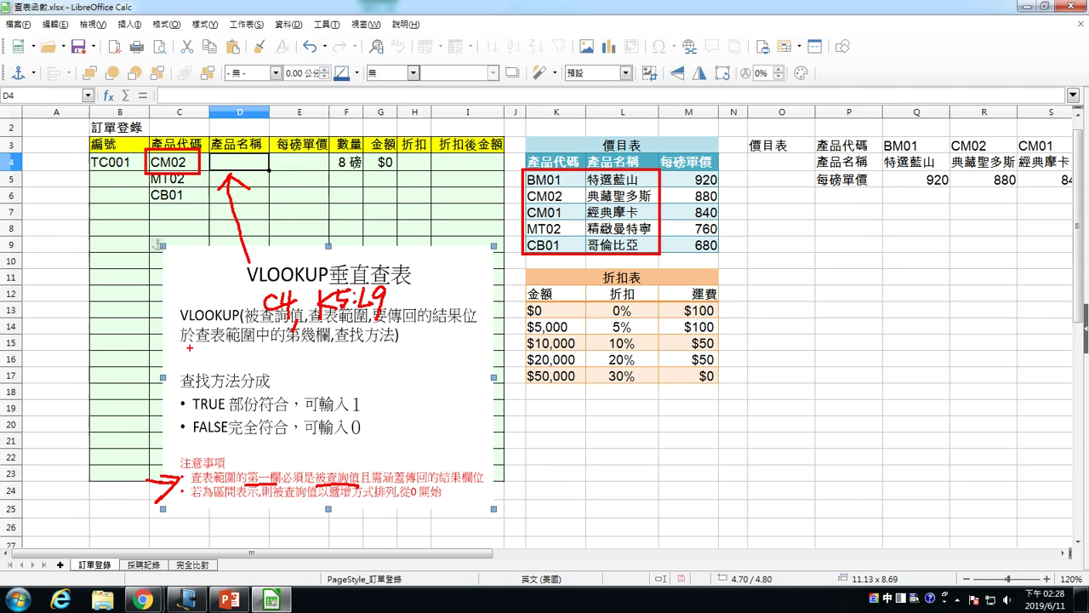
drag(397, 303, 392, 316)
drag(570, 207, 558, 246)
drag(623, 214, 643, 226)
drag(419, 294, 446, 319)
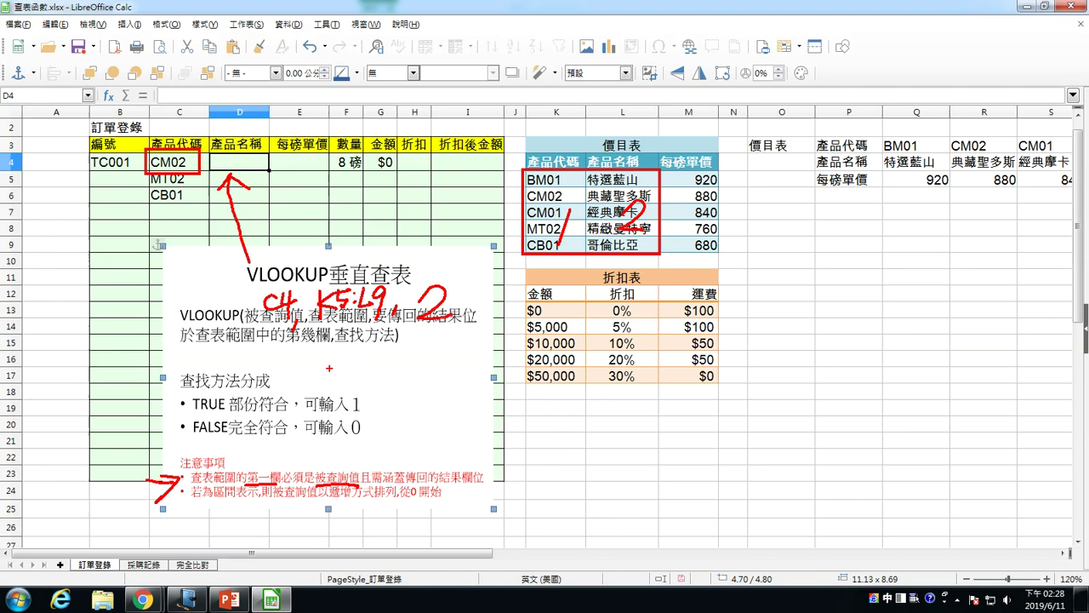
- Link the 查找方法 argument to the TRUE and FALSE options with an arrow and underline 完全符合 and TRUE 部份符合
drag(368, 403, 371, 435)
drag(389, 339, 412, 434)
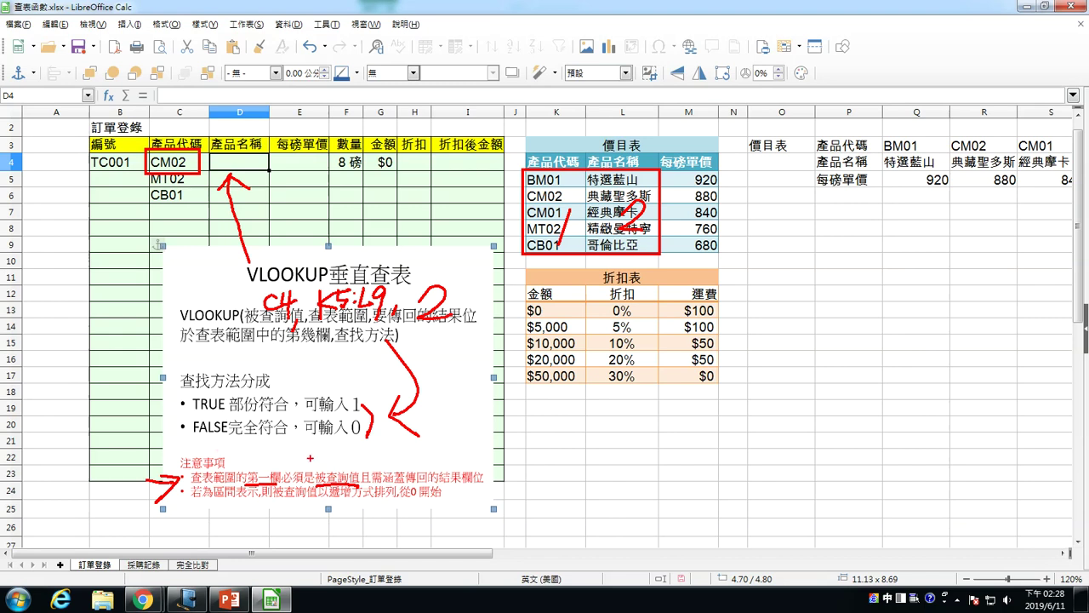
drag(227, 434, 285, 434)
drag(269, 444, 286, 442)
mouse_move(267, 453)
mouse_down()
mouse_move(289, 451)
mouse_move(281, 476)
mouse_up()
mouse_move(278, 457)
mouse_down()
mouse_move(267, 470)
mouse_move(293, 473)
mouse_up()
mouse_move(303, 427)
mouse_down()
mouse_move(296, 475)
mouse_move(308, 475)
mouse_move(308, 437)
mouse_move(311, 459)
mouse_move(335, 456)
mouse_move(336, 478)
mouse_up()
drag(182, 415, 287, 414)
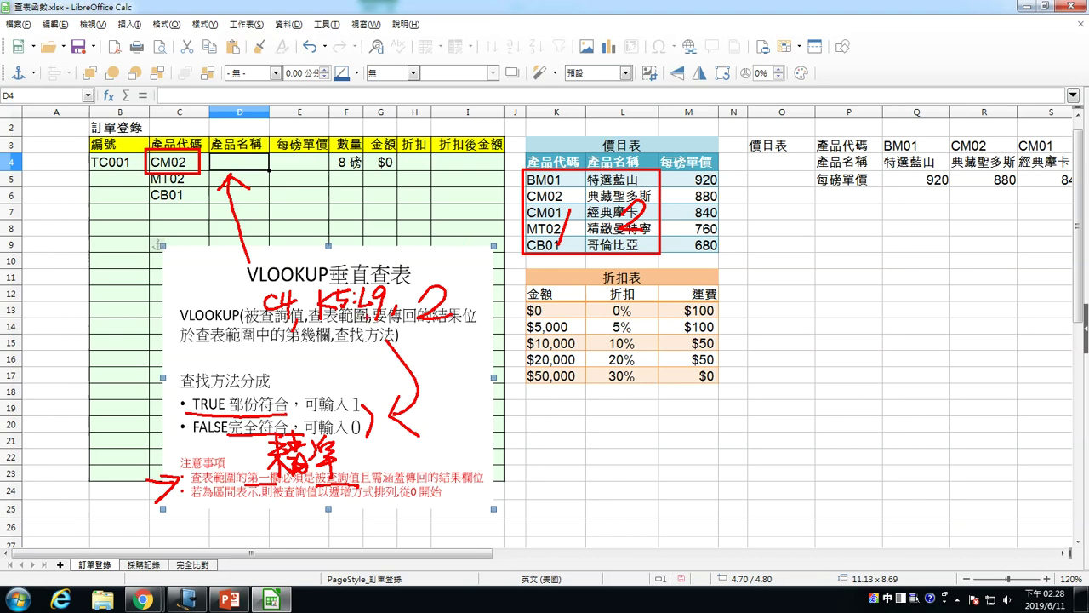
mouse_move(345, 352)
mouse_down()
mouse_move(357, 347)
mouse_move(346, 381)
mouse_up()
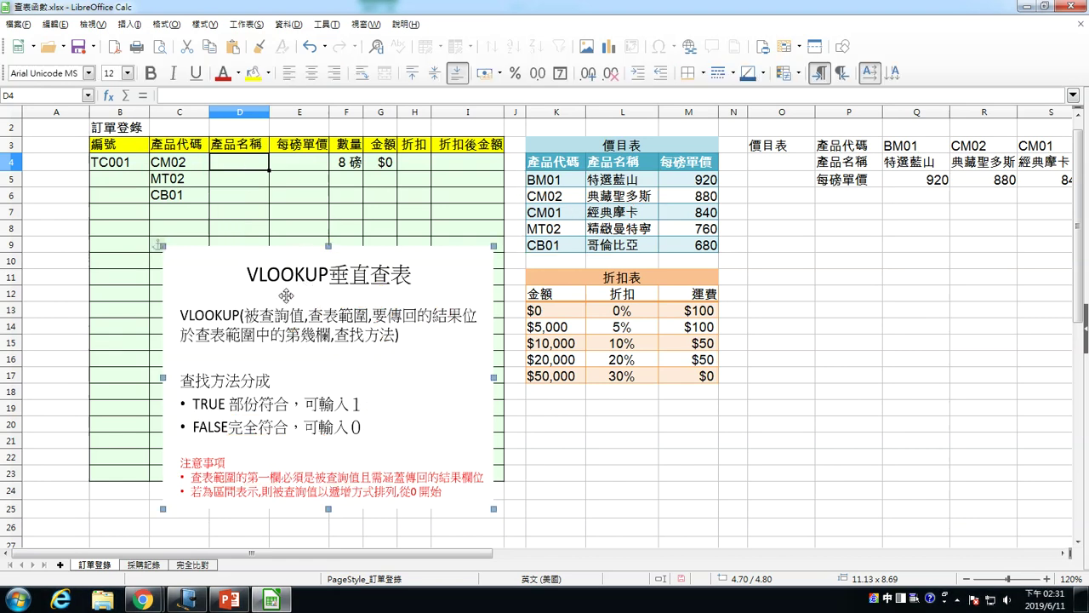
- Move the VLOOKUP note box back beside the lookup tables and start a VLOOKUP function in cell D4
drag(286, 295, 894, 272)
click(265, 168)
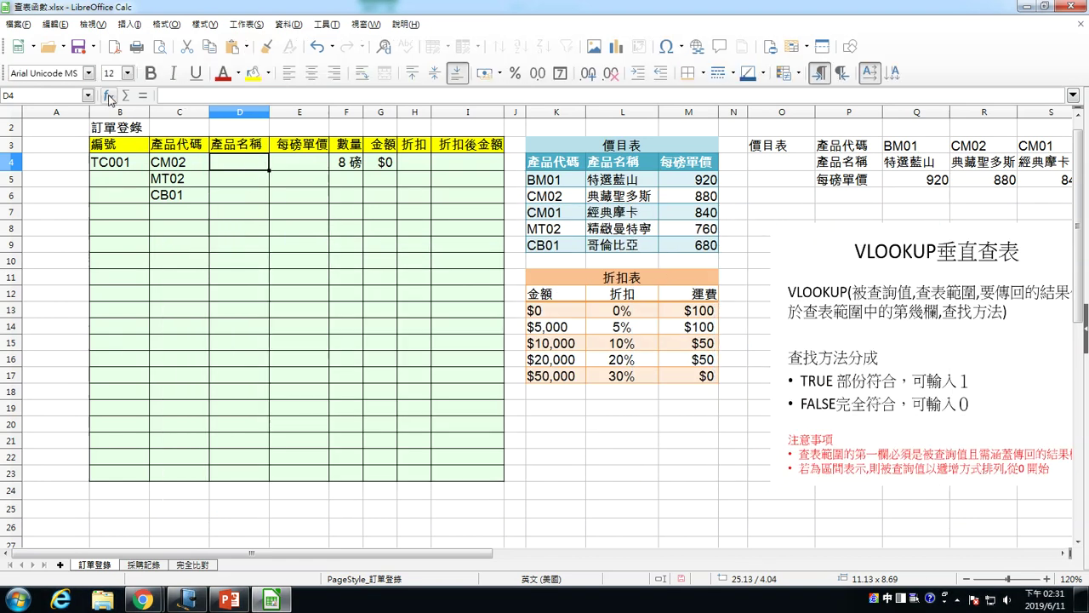
click(109, 95)
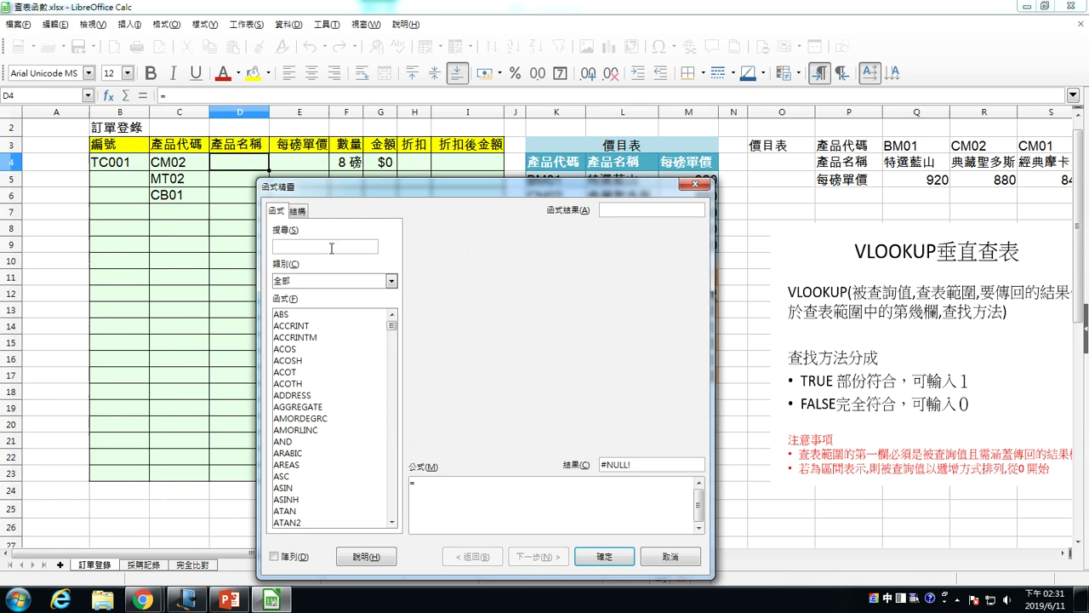
text(vlook)
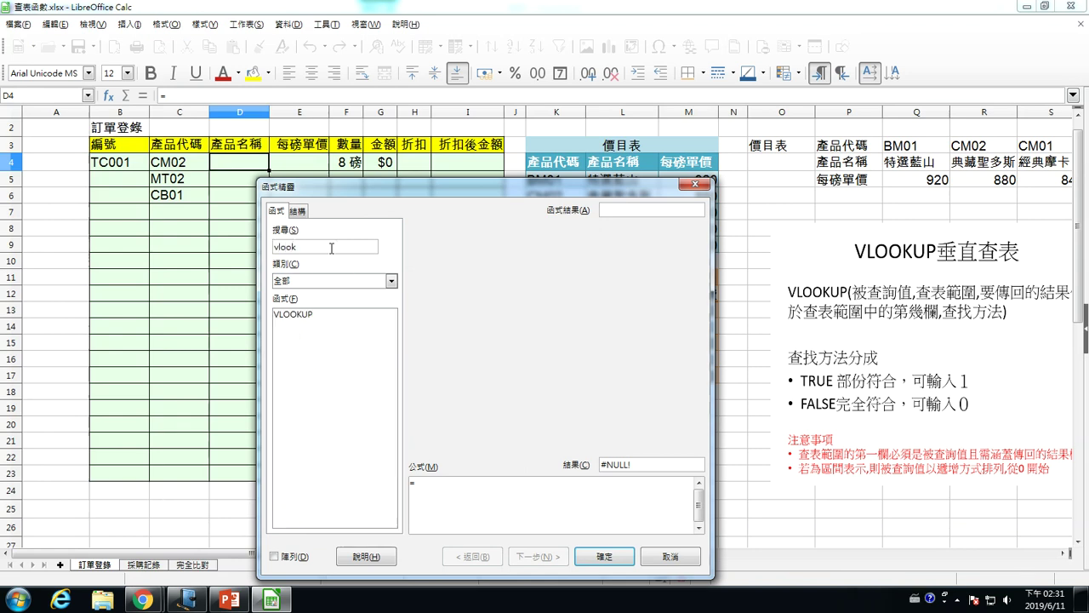
click(336, 315)
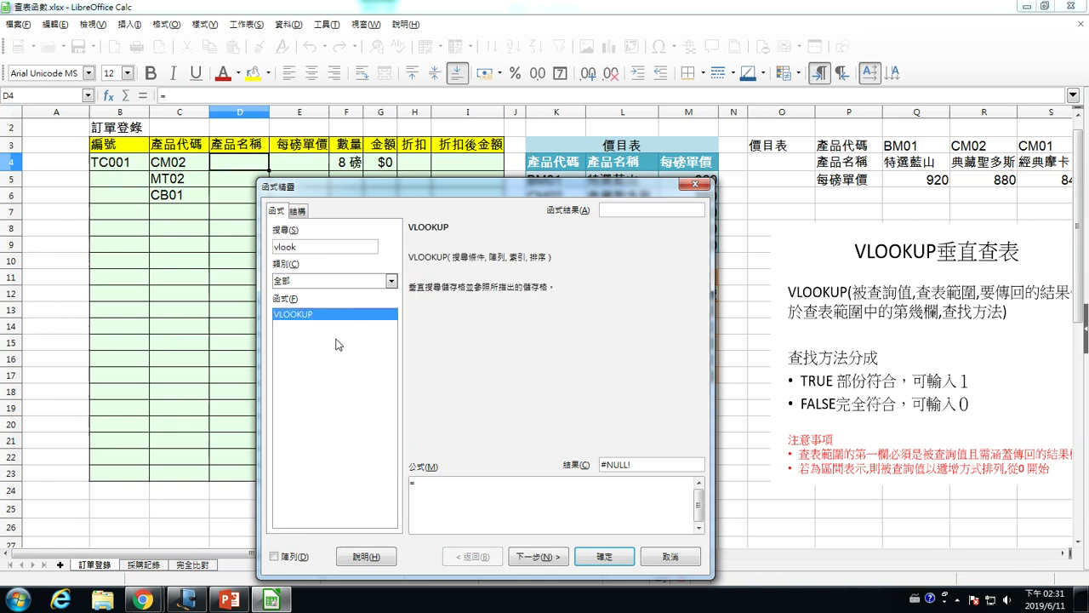
double_click(325, 315)
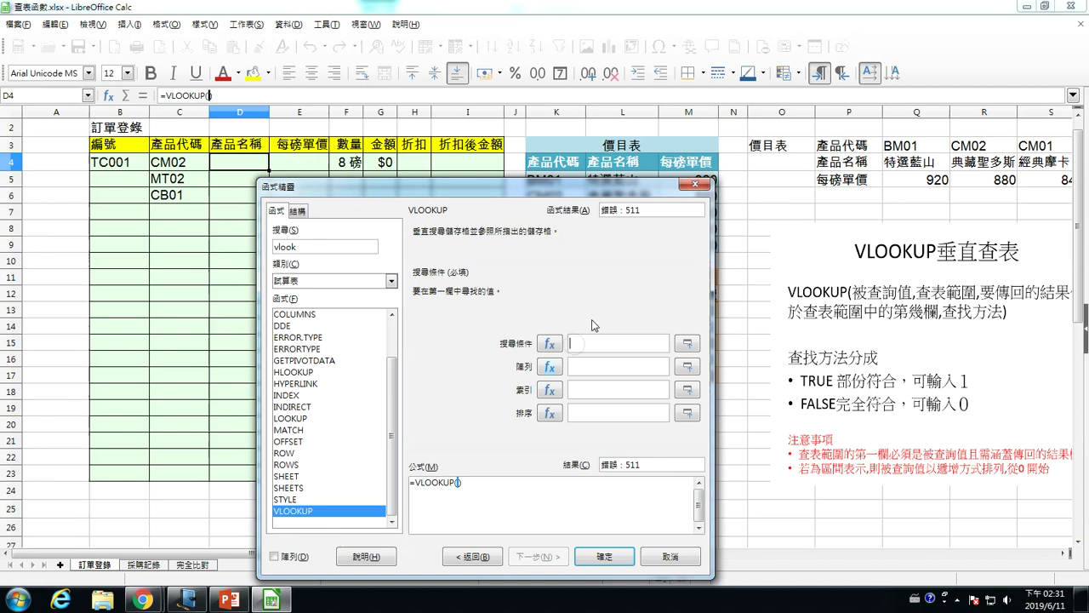
- Complete the product name formula in D4 as =VLOOKUP(C4,K5:L9,2,0)
drag(531, 188, 319, 231)
click(194, 162)
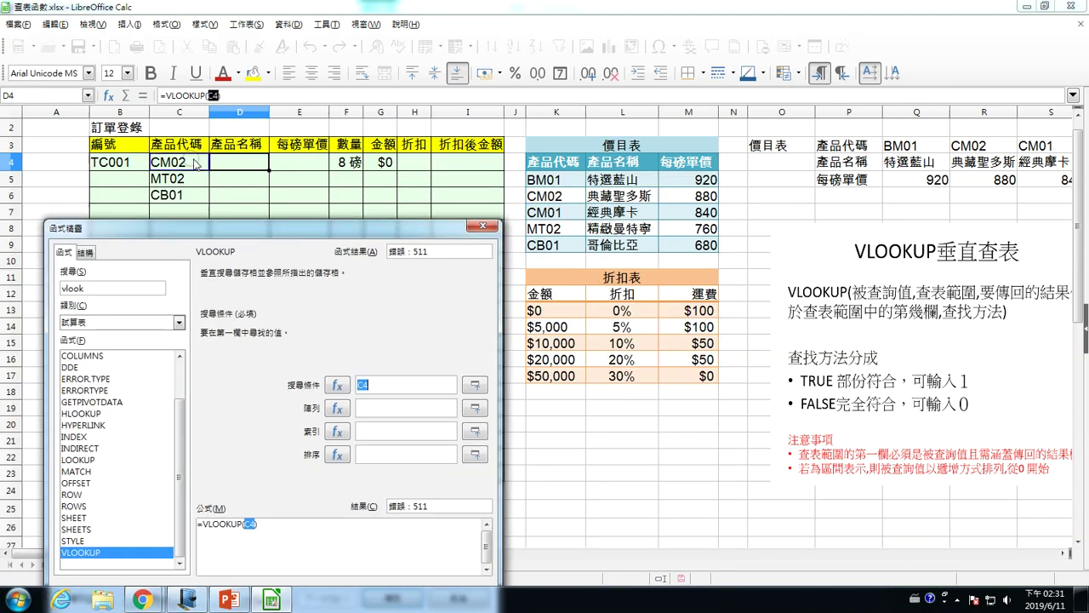
click(393, 408)
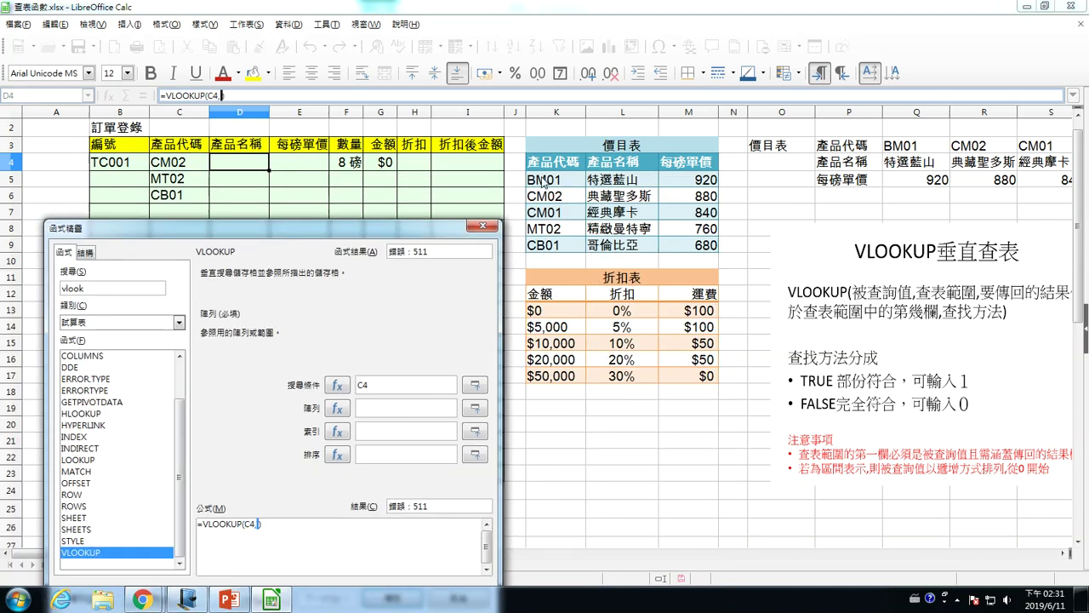
drag(542, 181, 626, 258)
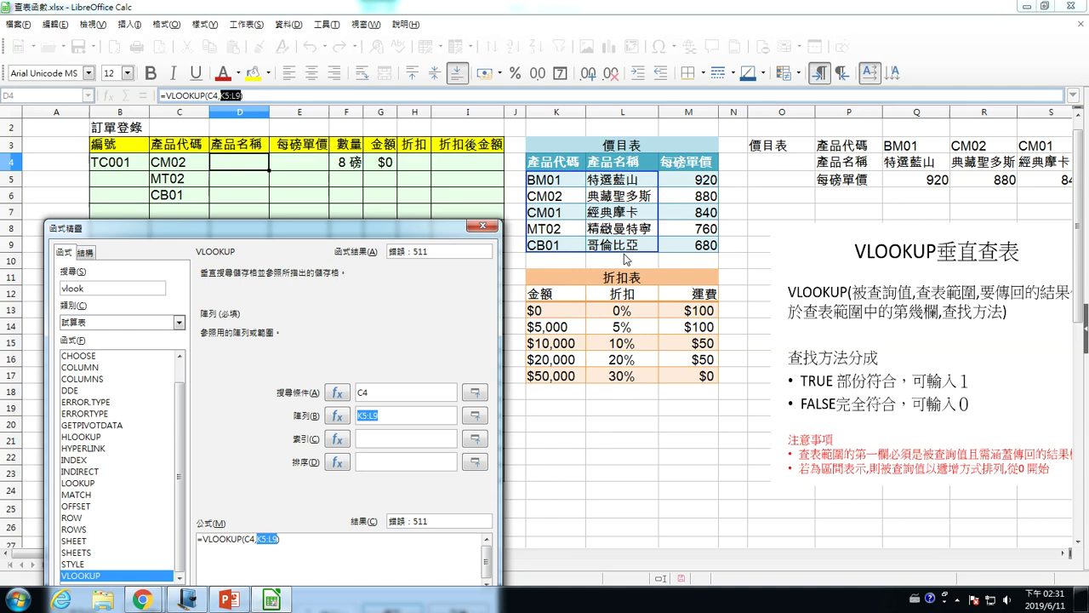
click(393, 440)
text(2)
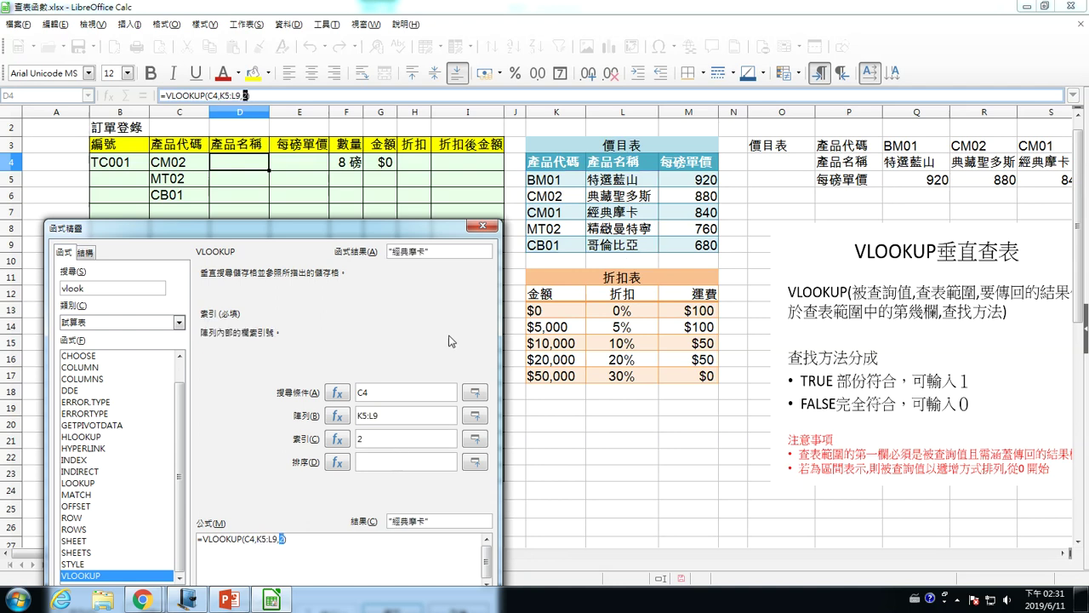
click(402, 460)
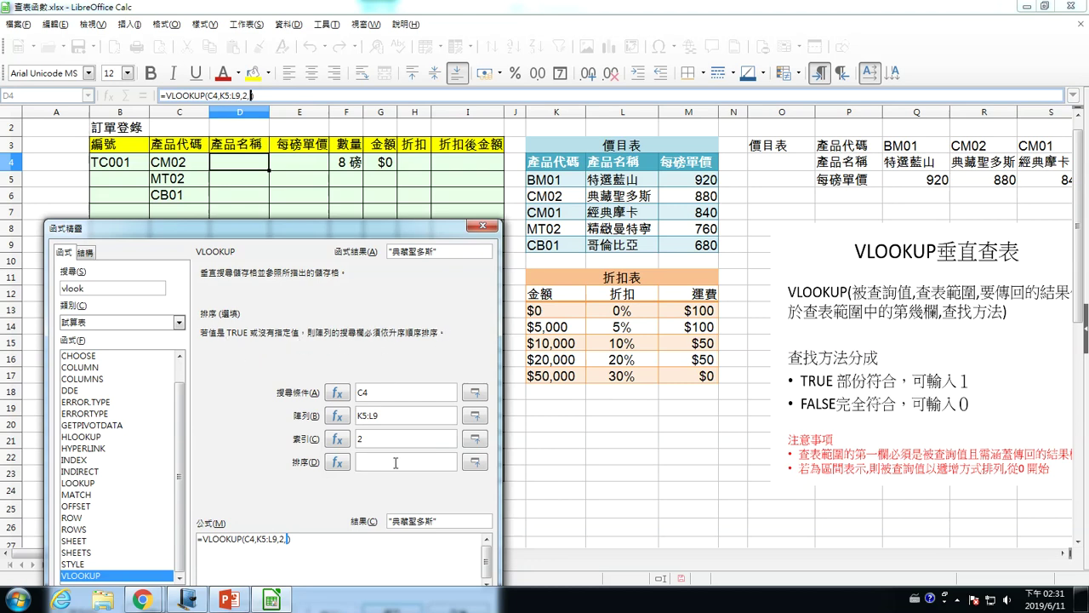
text(0)
drag(411, 224, 408, 149)
click(395, 552)
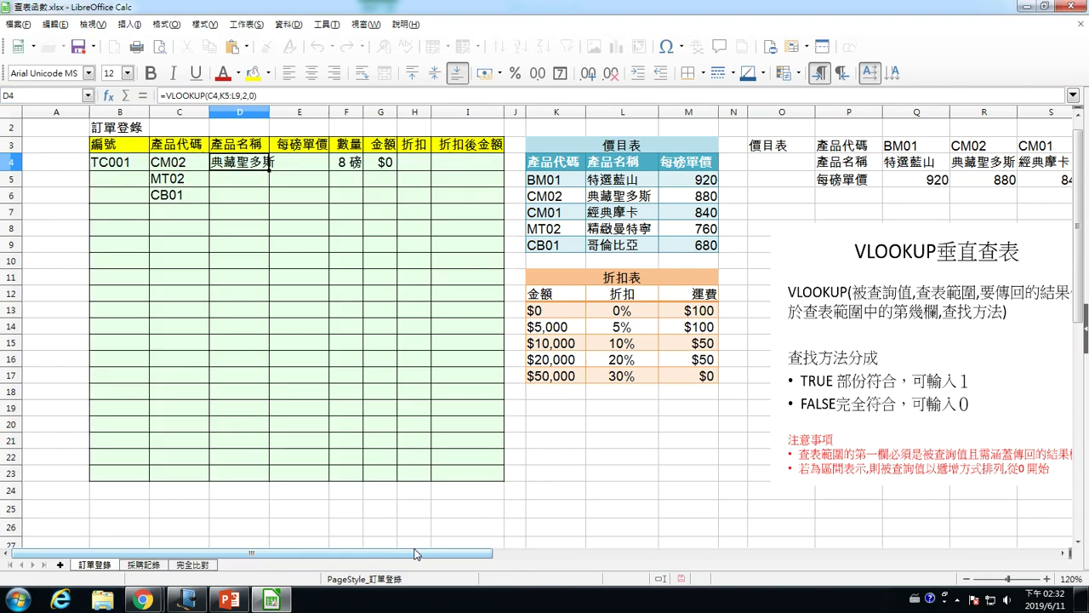
- Fit column D's width to the product name and select the matching code CM02 in the 價目表
click(274, 112)
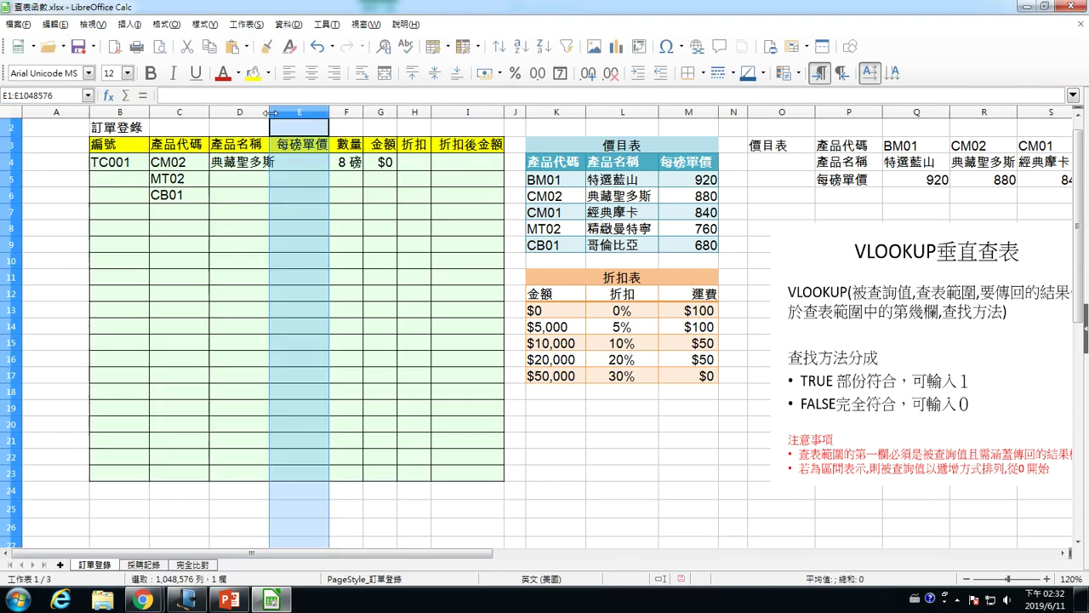
double_click(270, 112)
click(568, 201)
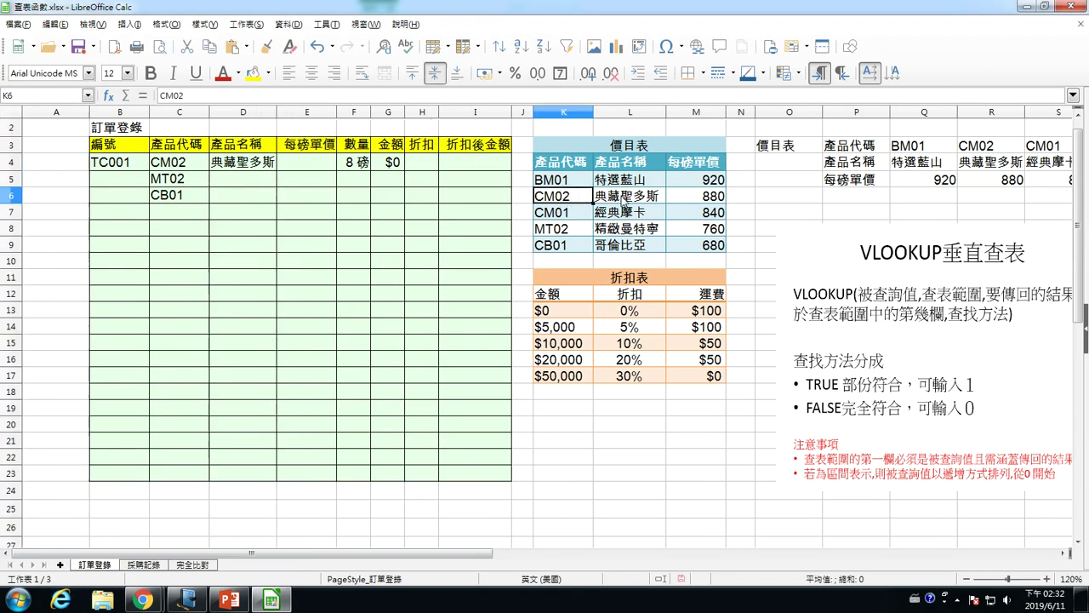
- Test the product code list in C4 with BM01 and MT02, and leave C4 set to CB01
click(625, 197)
click(181, 167)
click(215, 162)
click(182, 220)
click(216, 167)
click(185, 182)
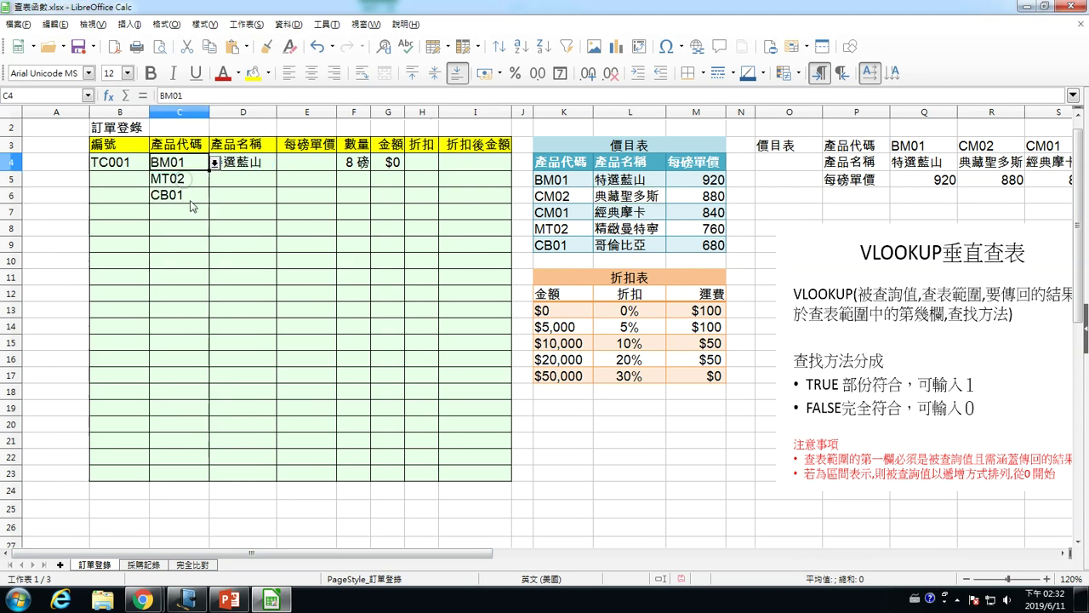
click(215, 164)
click(182, 219)
click(215, 166)
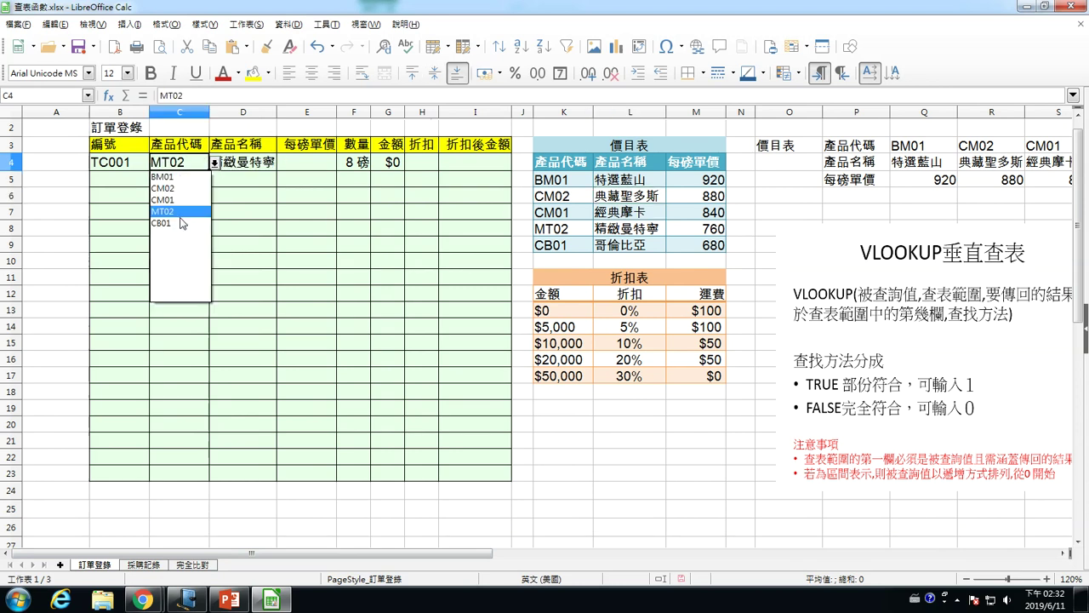
click(177, 226)
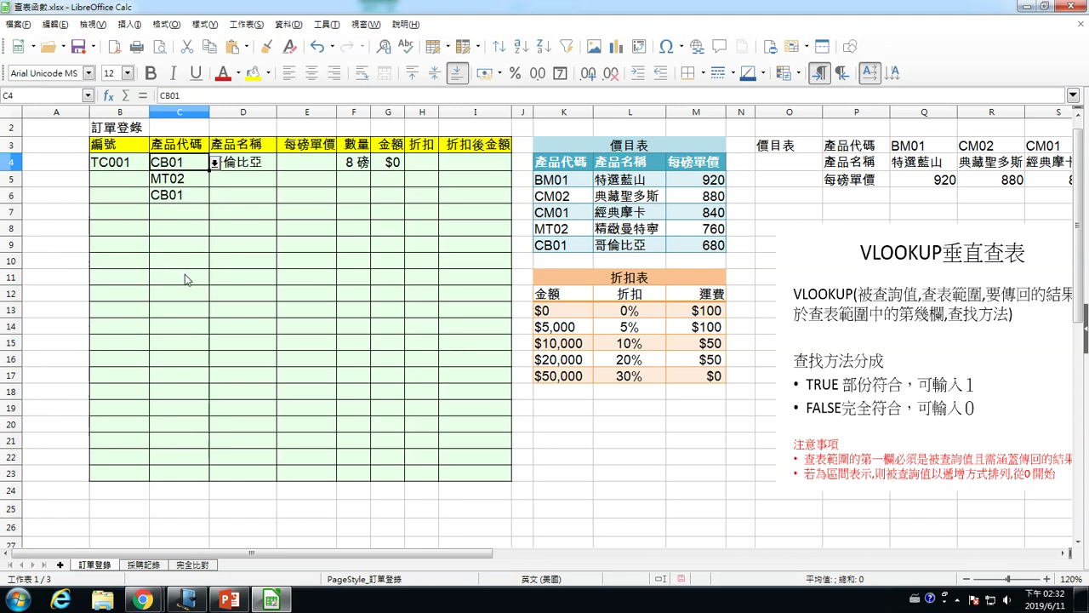
click(265, 231)
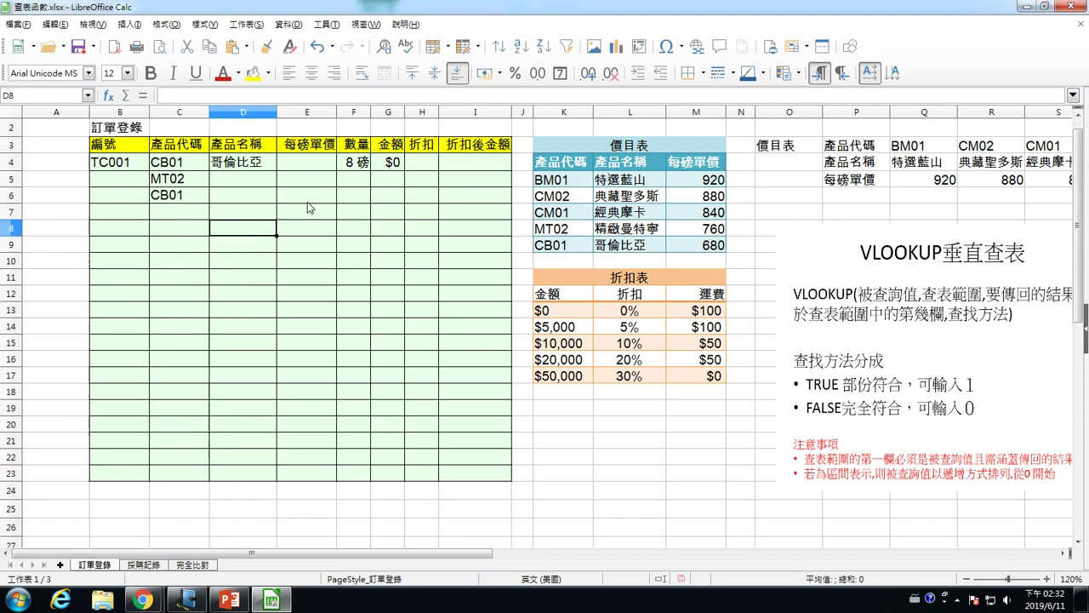
- Start a VLOOKUP function for the 每磅單價 cell E4 and move its wizard below the order row
click(299, 165)
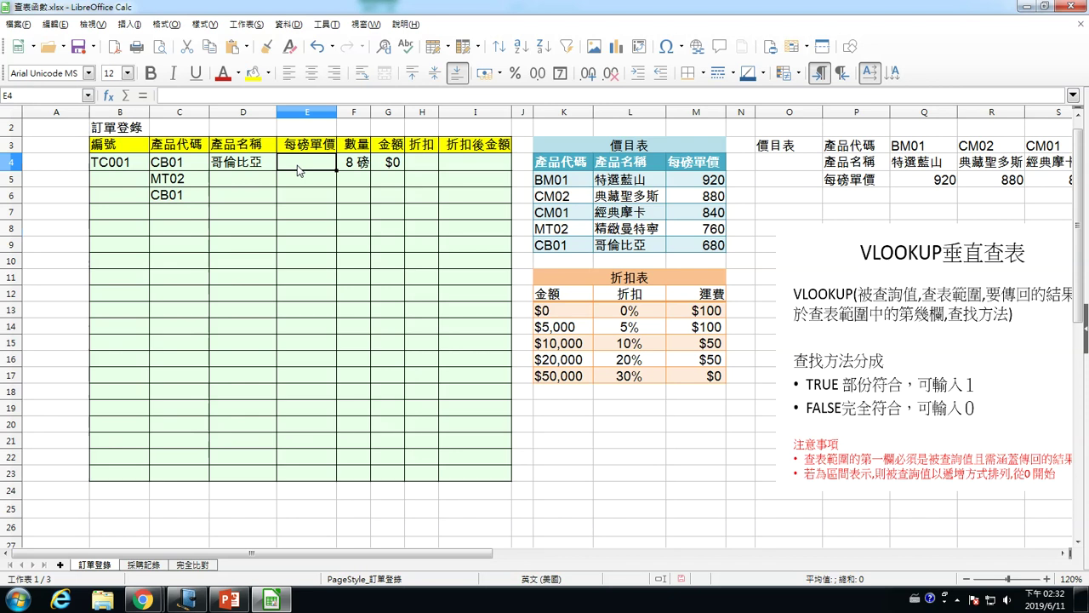
click(109, 95)
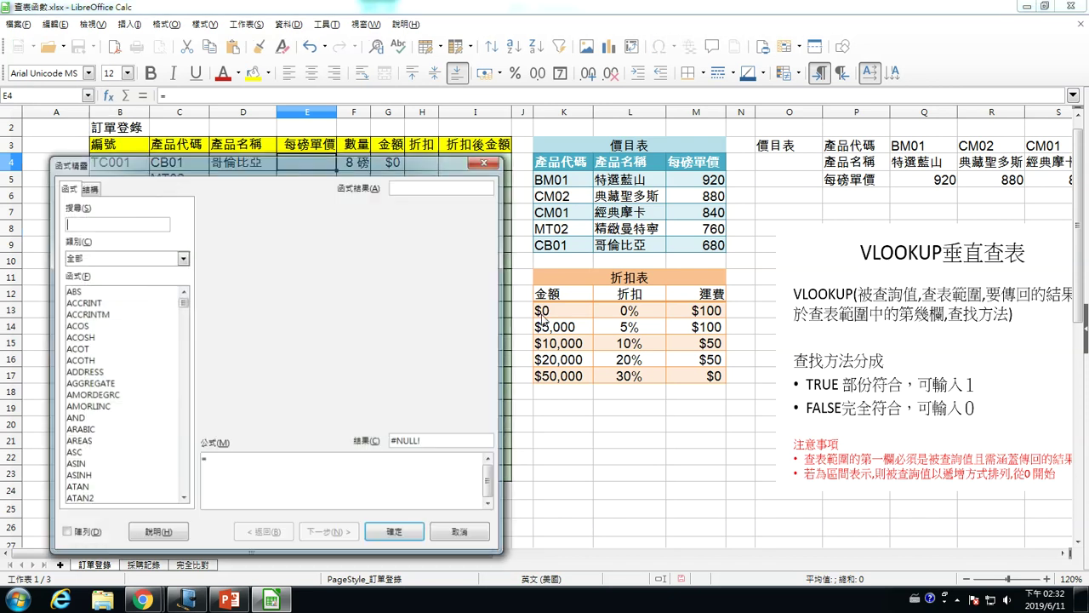
text(v)
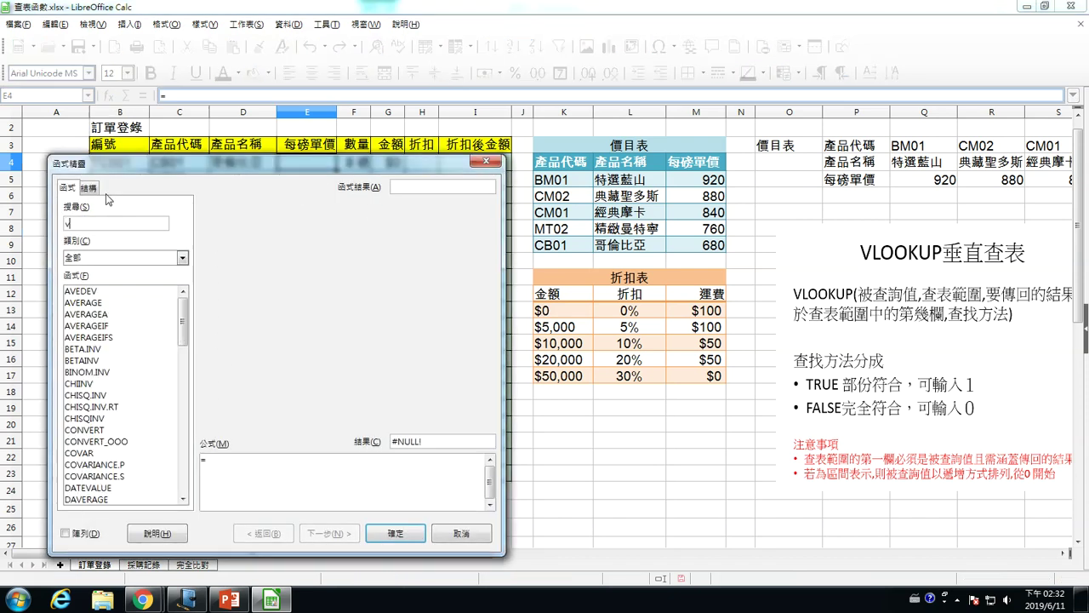
text(loo)
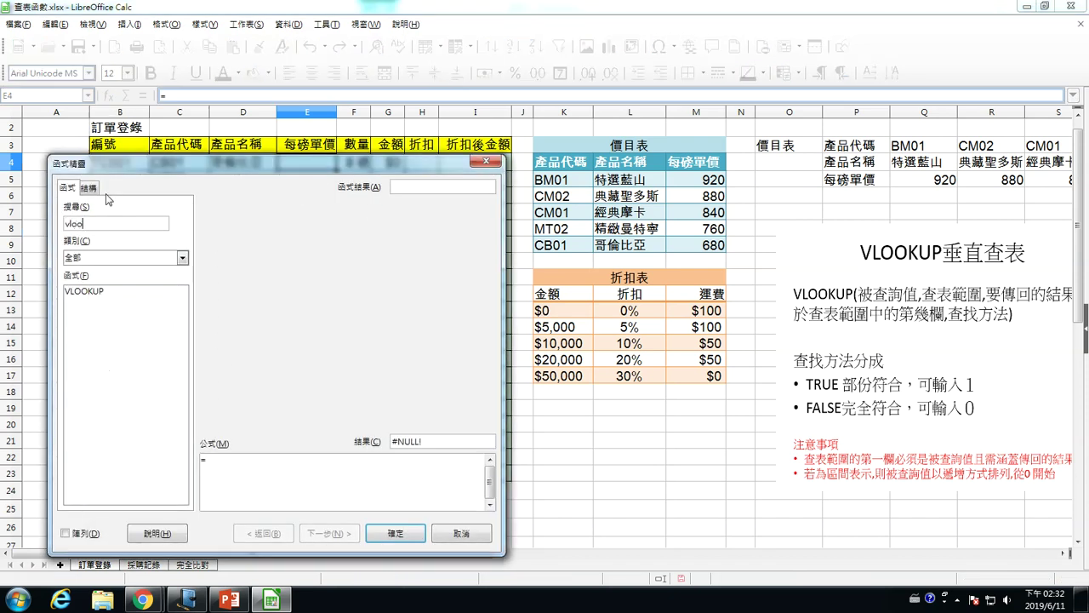
double_click(126, 294)
drag(343, 165, 341, 343)
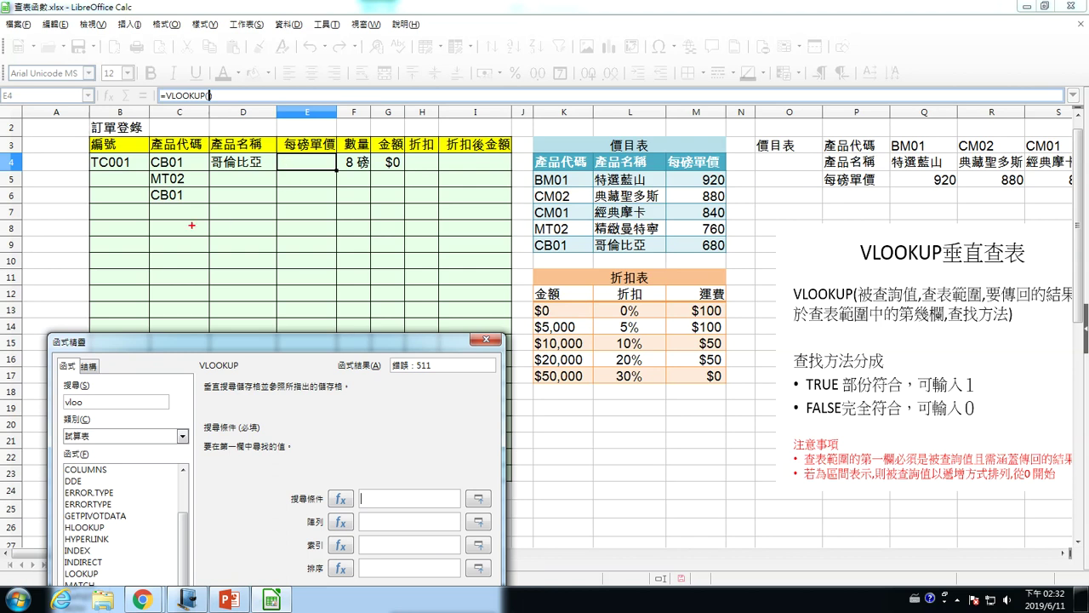
- Handwrite =VLOOKUP(C4,K5:M9,3,0) across the sheet and circle the product code CB01 in C4
mouse_move(177, 245)
mouse_down()
mouse_move(212, 231)
mouse_move(274, 252)
mouse_up()
mouse_move(286, 211)
mouse_down()
mouse_move(285, 265)
mouse_move(378, 255)
mouse_up()
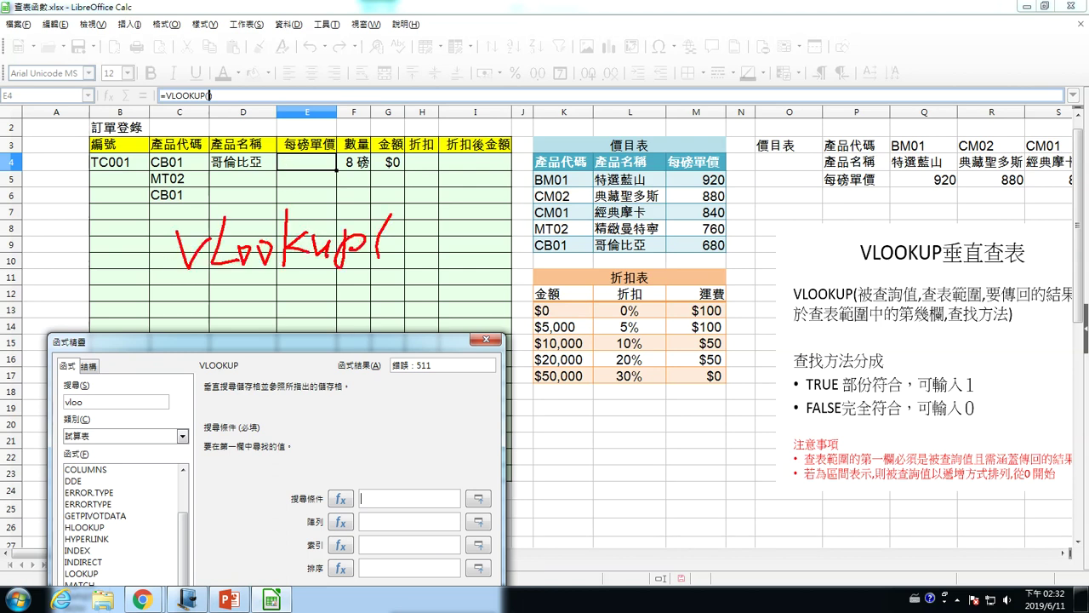
drag(142, 264, 184, 263)
mouse_move(174, 165)
mouse_down()
mouse_move(145, 170)
mouse_move(182, 154)
mouse_up()
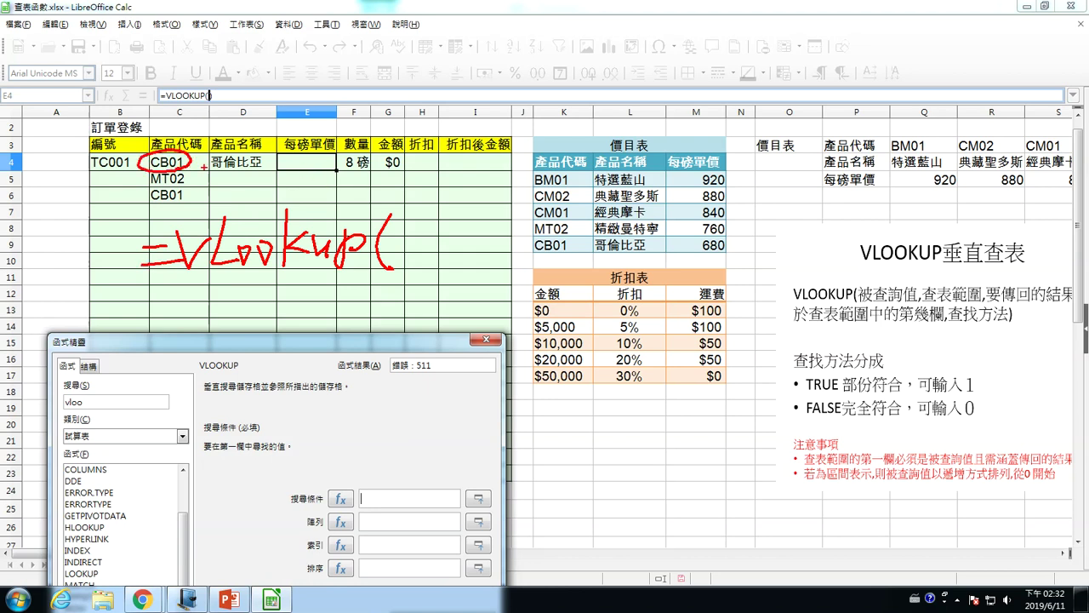
mouse_move(414, 234)
mouse_down()
mouse_move(413, 254)
mouse_move(451, 246)
mouse_move(444, 262)
mouse_move(461, 275)
mouse_up()
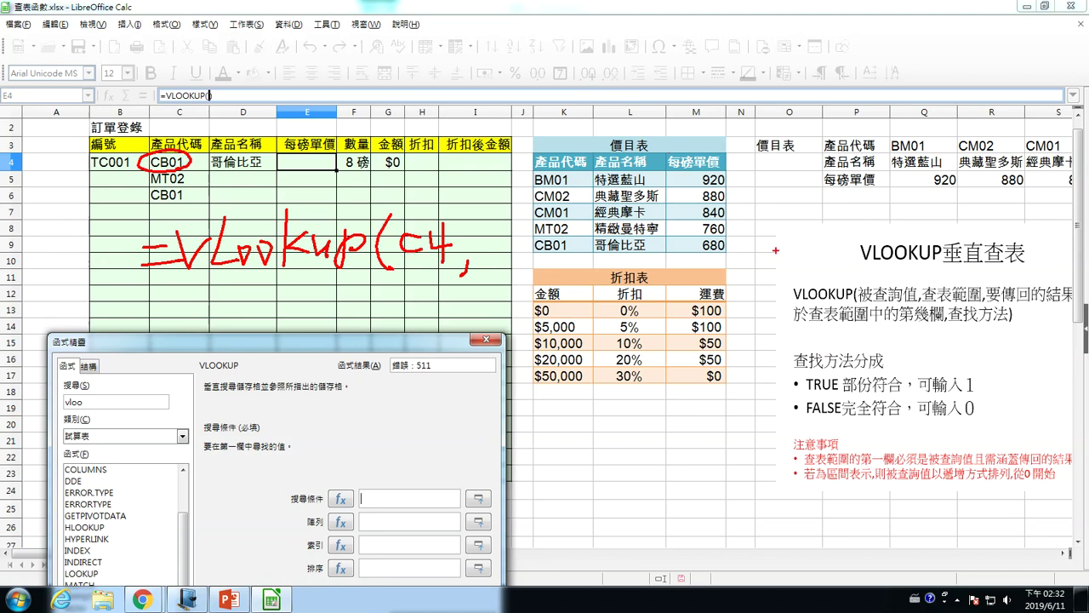
mouse_move(487, 232)
mouse_down()
mouse_move(492, 270)
mouse_move(512, 260)
mouse_move(528, 269)
mouse_move(545, 238)
mouse_move(554, 257)
mouse_up()
mouse_move(562, 273)
mouse_down()
mouse_move(565, 240)
mouse_move(589, 277)
mouse_up()
mouse_move(616, 245)
mouse_down()
mouse_move(606, 255)
mouse_move(620, 317)
mouse_up()
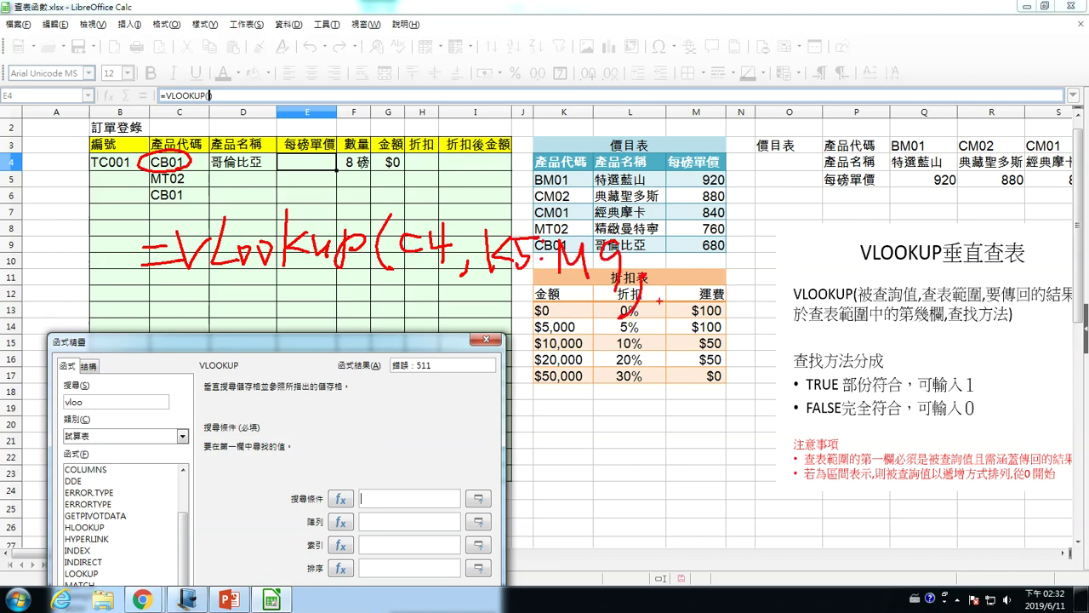
drag(663, 260, 665, 293)
drag(697, 288, 688, 312)
drag(732, 261, 709, 315)
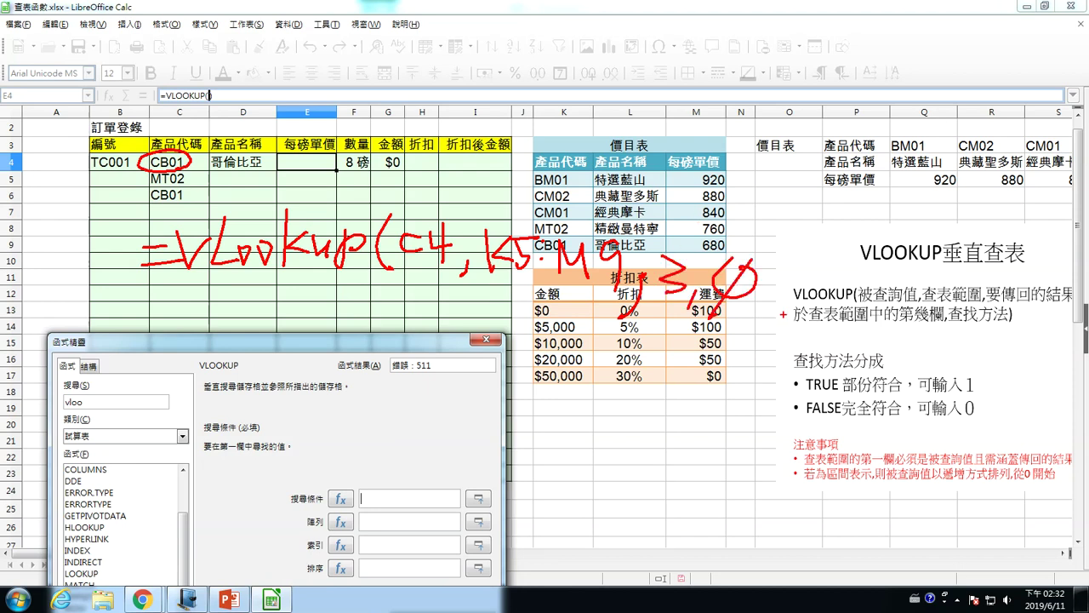
drag(755, 218, 770, 326)
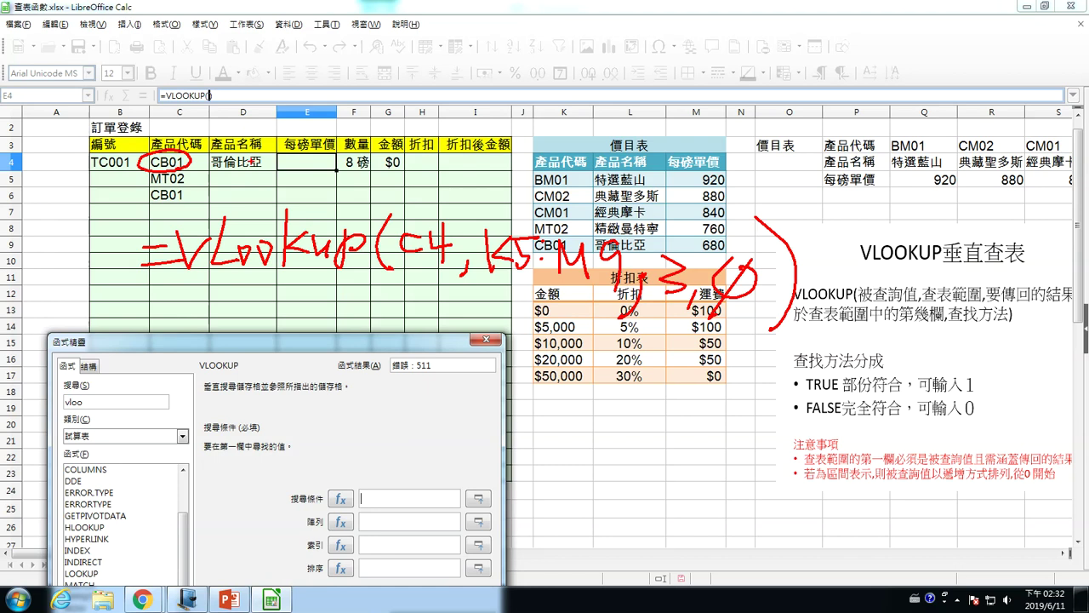
- Handwrite the alternative arguments starting with D4 and L5 and ending with 2,0, circle the name and price columns, then erase all annotations
mouse_move(250, 314)
mouse_down()
mouse_move(261, 330)
mouse_move(281, 330)
mouse_up()
mouse_move(345, 308)
mouse_down()
mouse_move(342, 350)
mouse_move(361, 351)
mouse_up()
mouse_move(431, 306)
mouse_down()
mouse_move(403, 337)
mouse_move(444, 339)
mouse_move(416, 380)
mouse_move(434, 390)
mouse_up()
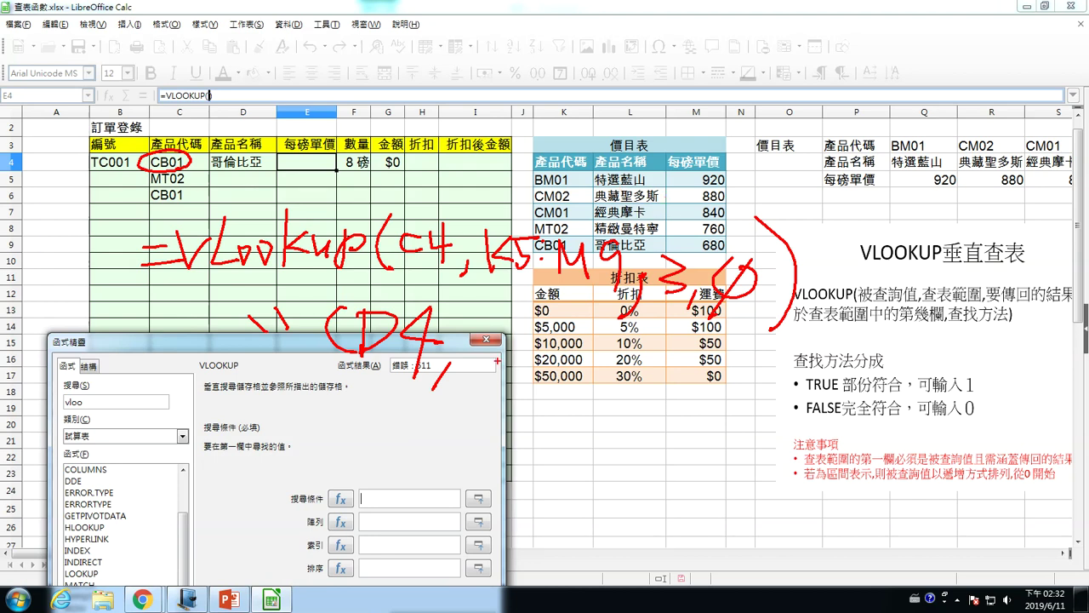
mouse_move(501, 338)
mouse_down()
mouse_move(483, 393)
mouse_move(538, 394)
mouse_up()
mouse_move(555, 352)
mouse_down()
mouse_move(571, 363)
mouse_move(558, 388)
mouse_move(596, 352)
mouse_move(632, 393)
mouse_move(635, 423)
mouse_up()
click(572, 386)
click(652, 395)
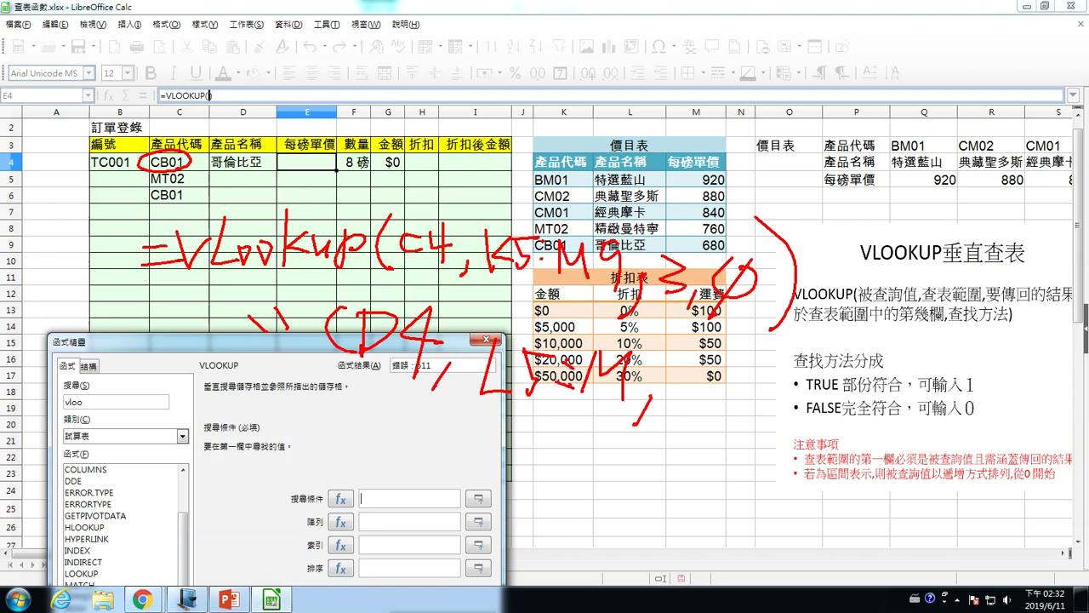
mouse_move(595, 231)
mouse_down()
mouse_move(723, 175)
mouse_move(616, 232)
mouse_up()
mouse_move(691, 374)
mouse_down()
mouse_move(693, 392)
mouse_move(731, 419)
mouse_up()
mouse_move(809, 364)
mouse_down()
mouse_move(788, 405)
mouse_move(816, 362)
mouse_up()
drag(792, 379, 783, 415)
mouse_move(851, 329)
mouse_down()
mouse_move(866, 383)
mouse_move(838, 434)
mouse_up()
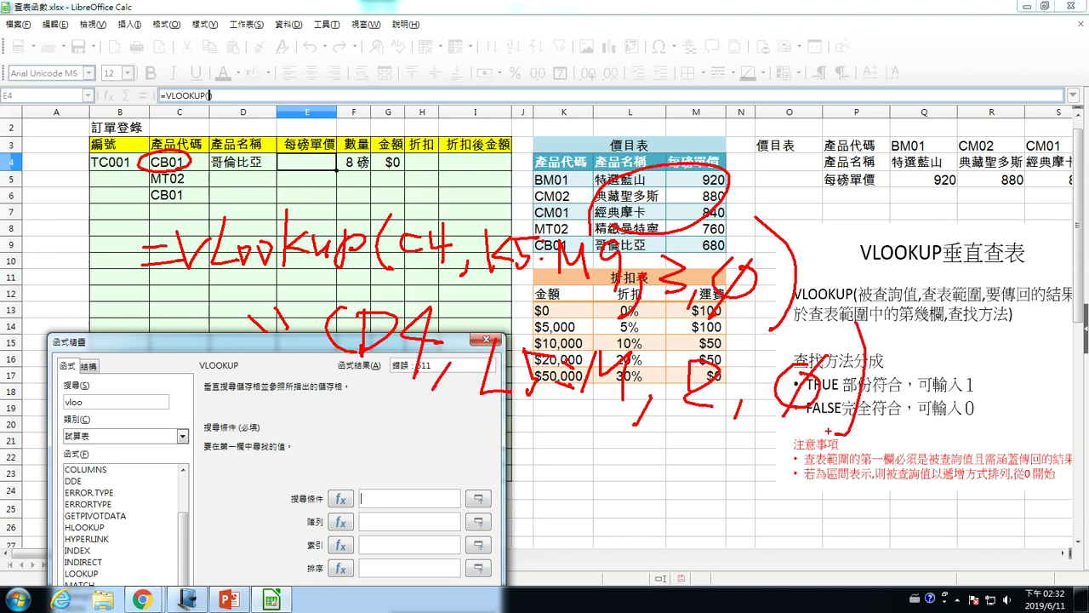
key(Escape)
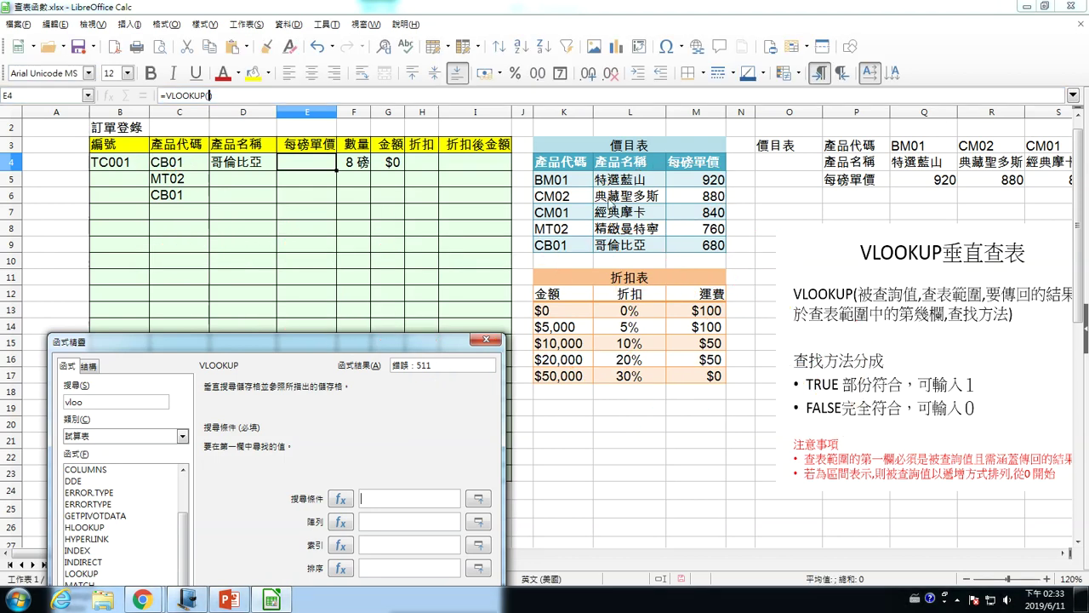
- Try to clear the unfinished VLOOKUP formula from E4
click(210, 95)
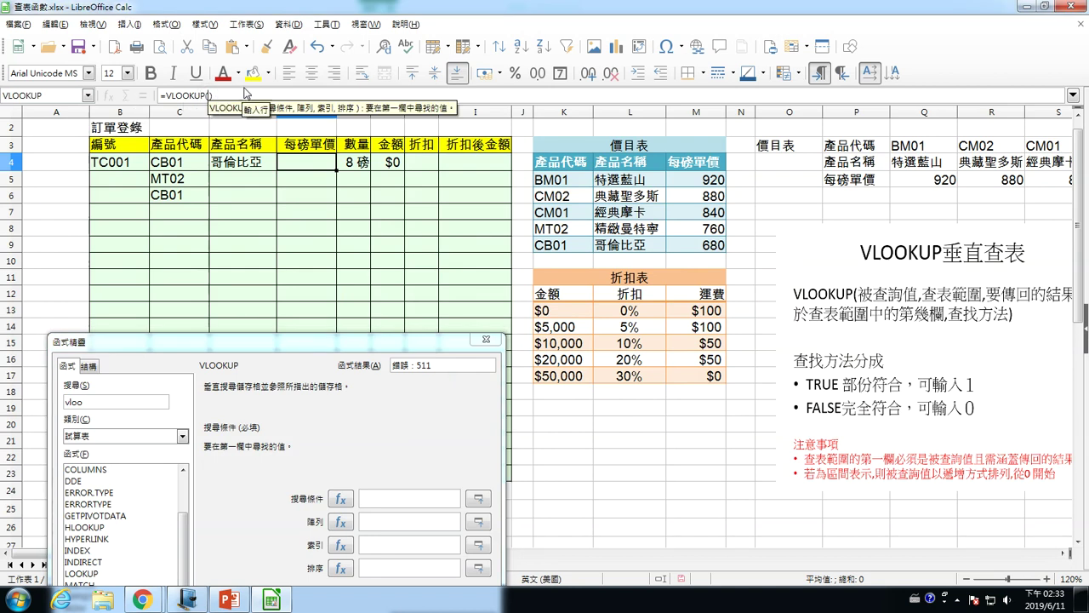
key(BackSpace)
key(BackSpace)
key(BackSpace)
key(BackSpace)
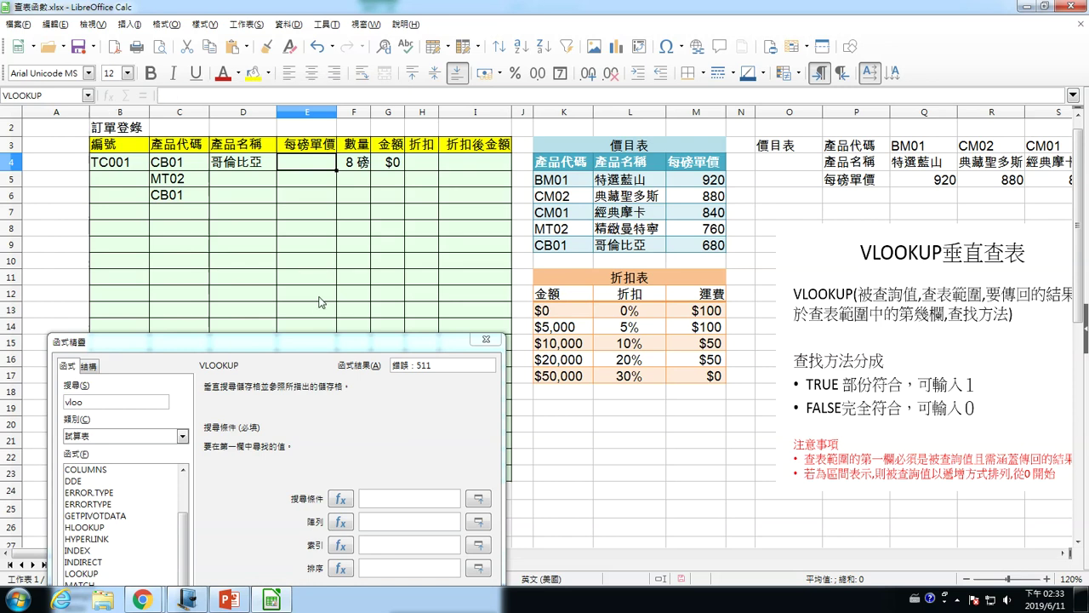
click(306, 163)
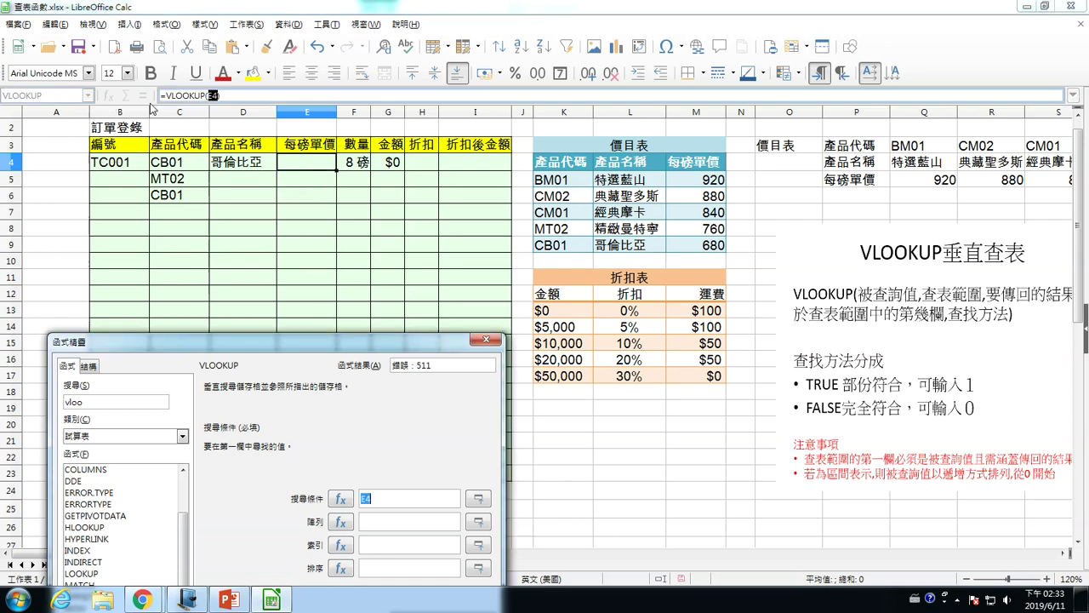
key(Return)
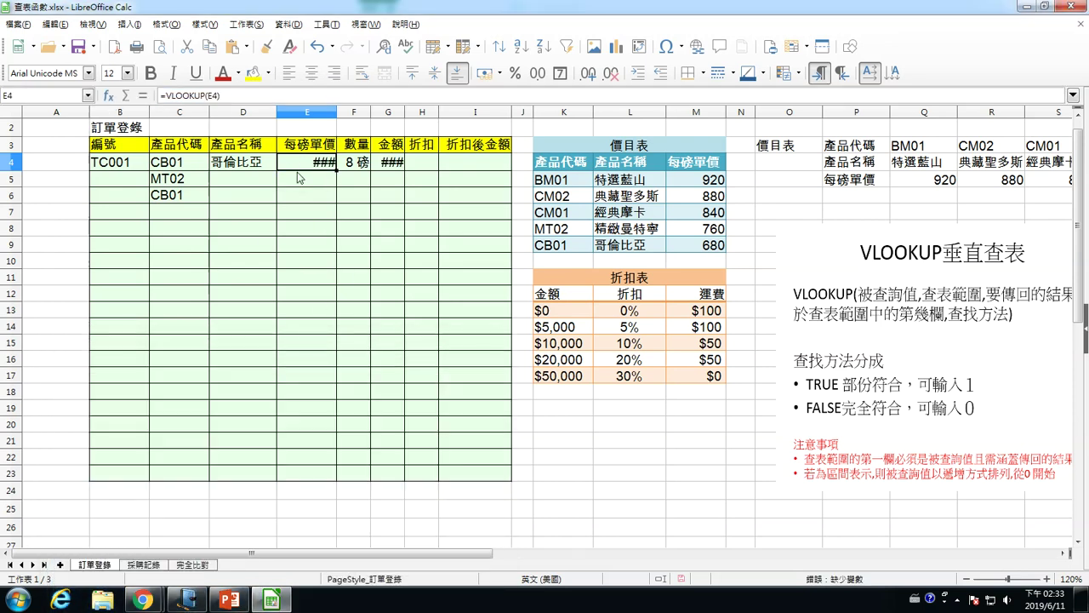
click(246, 97)
shift+click(202, 96)
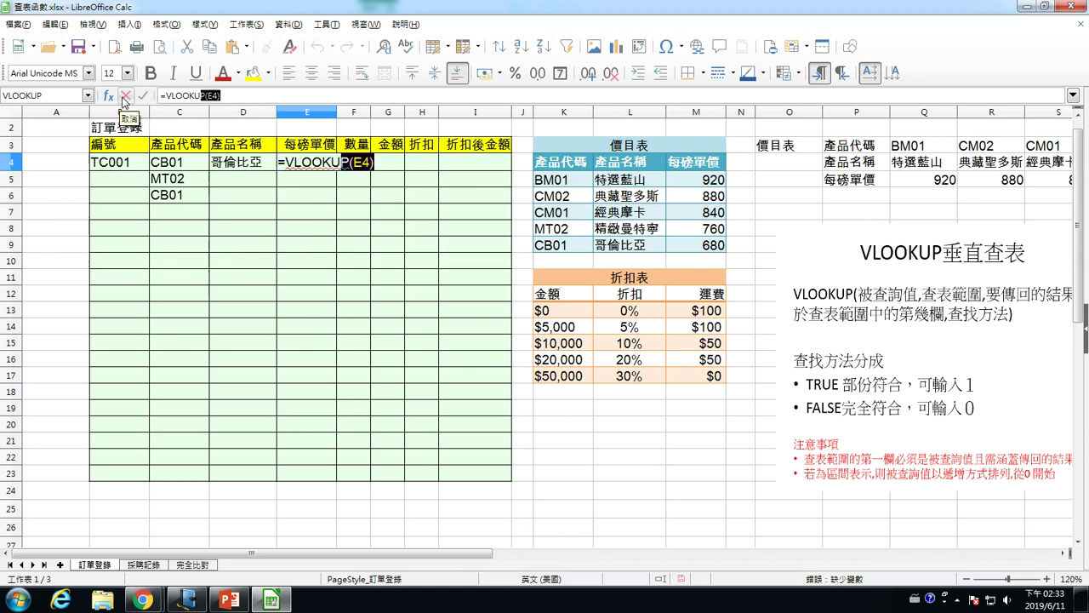
- Edit E4's VLOOKUP in the function wizard, setting the search criterion to D4 and the array to L5:M9
click(108, 95)
click(651, 283)
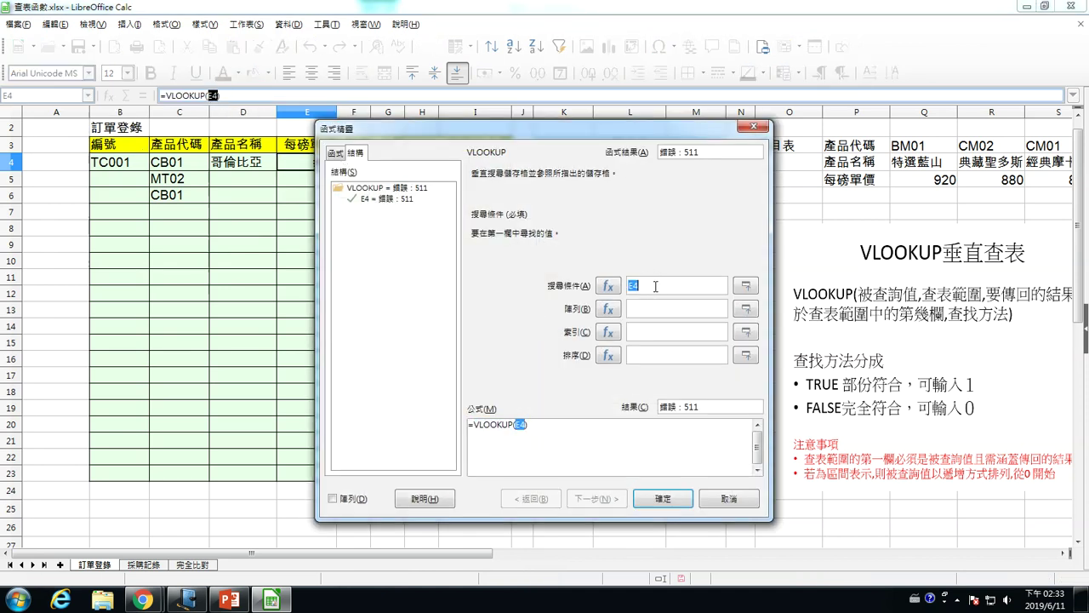
drag(575, 132, 315, 230)
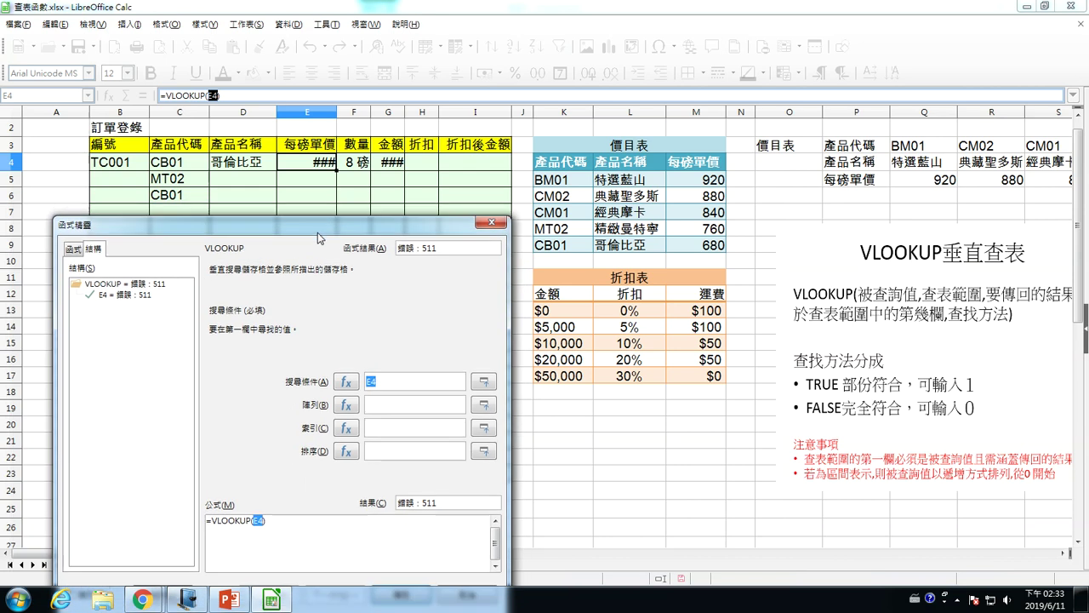
click(236, 166)
click(384, 410)
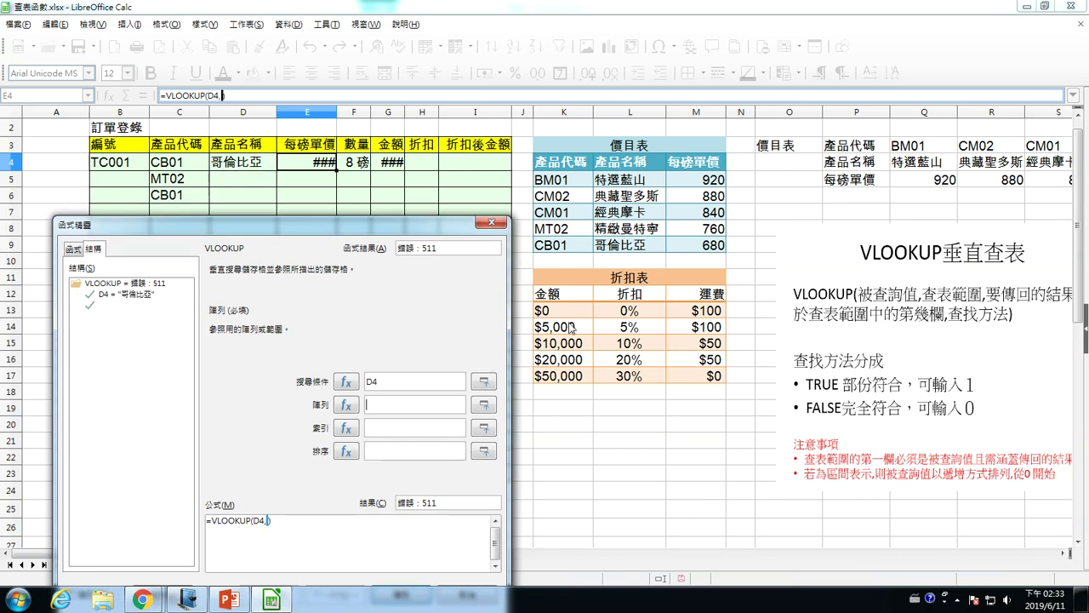
drag(634, 181, 696, 245)
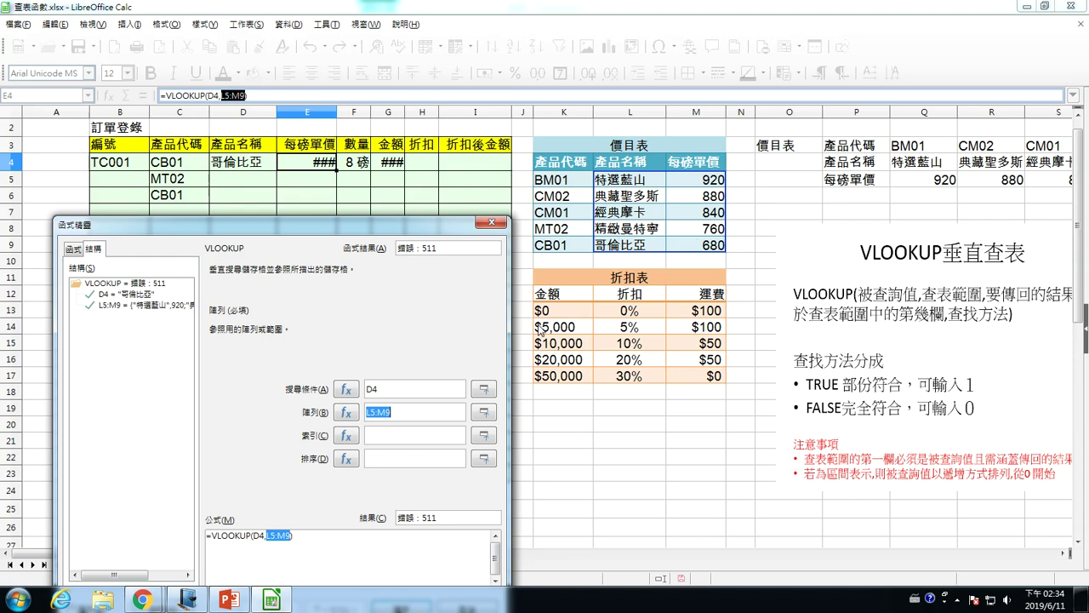
- Complete E4's VLOOKUP with index 2 and sort order 0, and fit the width of the 金額 column
click(399, 436)
text(2)
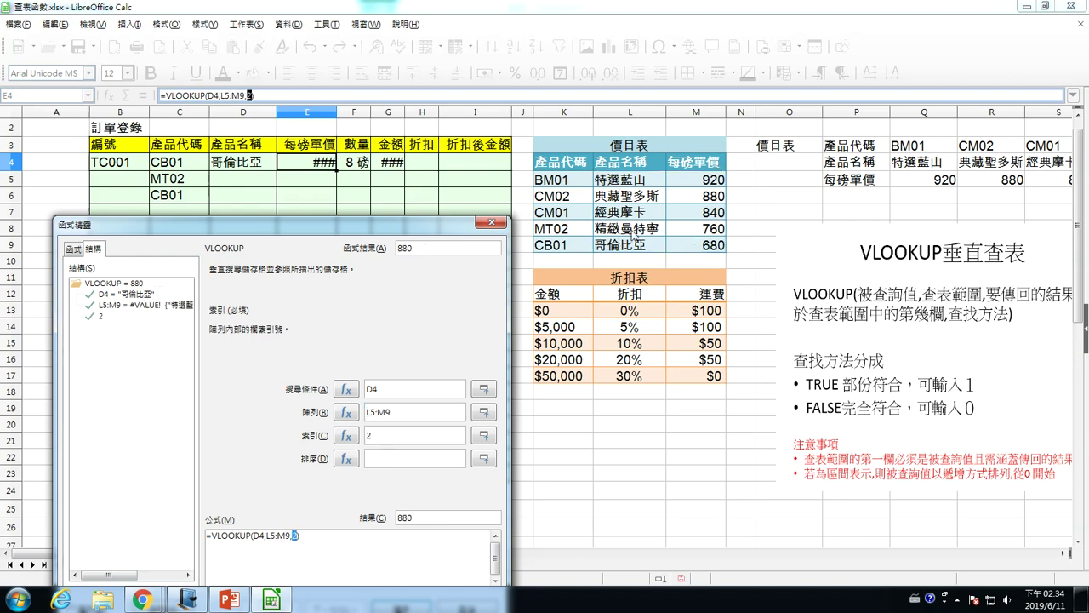
click(381, 461)
text(0)
drag(431, 228, 464, 129)
click(434, 511)
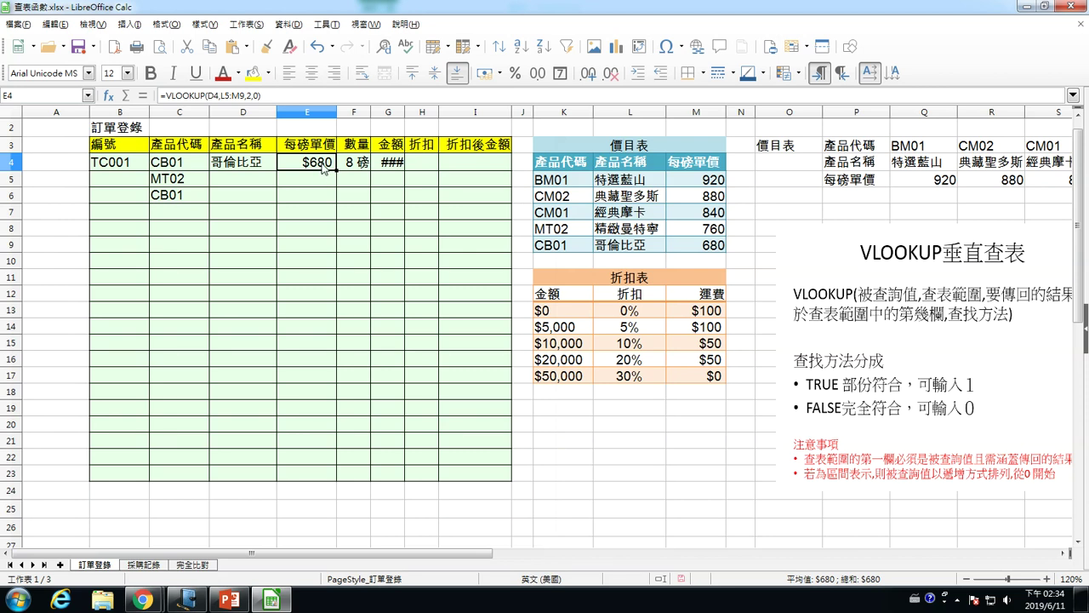
double_click(404, 105)
- Select the product name cell D4 and handwrite its lookup arguments C4 and K5:L9 on the sheet
click(255, 167)
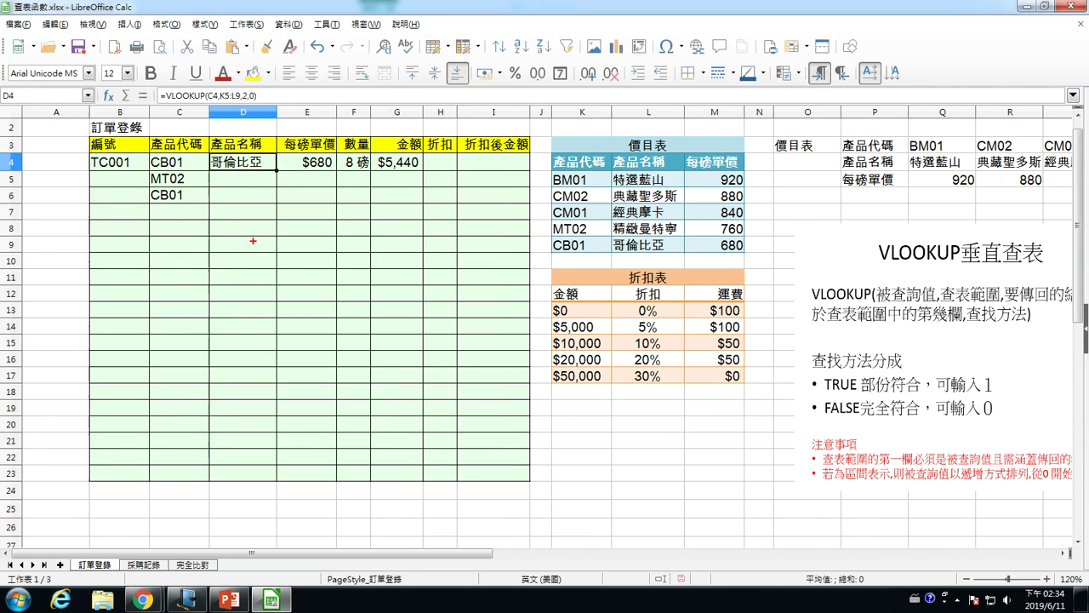
drag(281, 213, 281, 253)
click(296, 242)
drag(331, 210, 333, 250)
mouse_move(364, 210)
mouse_down()
mouse_move(366, 244)
mouse_move(385, 238)
mouse_move(373, 249)
mouse_up()
mouse_move(371, 218)
mouse_down()
mouse_move(420, 222)
mouse_move(473, 263)
mouse_up()
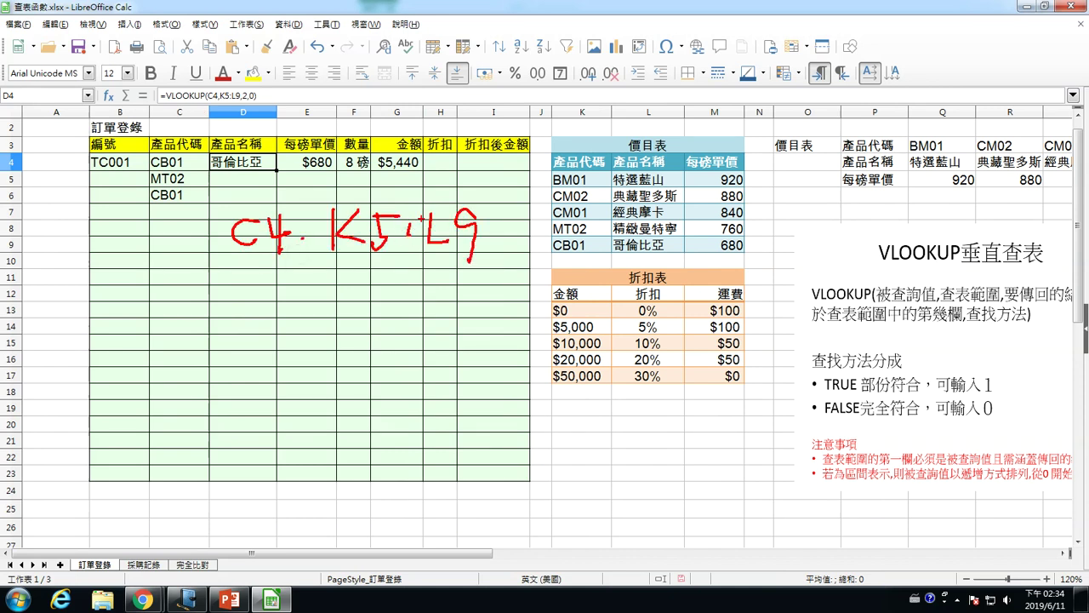
- Mark CB01 in C4, strike out the handwritten C4, box the 價目表 codes and names, and underline the handwritten K5:L9
mouse_move(153, 169)
mouse_down()
mouse_move(144, 155)
mouse_move(140, 186)
mouse_up()
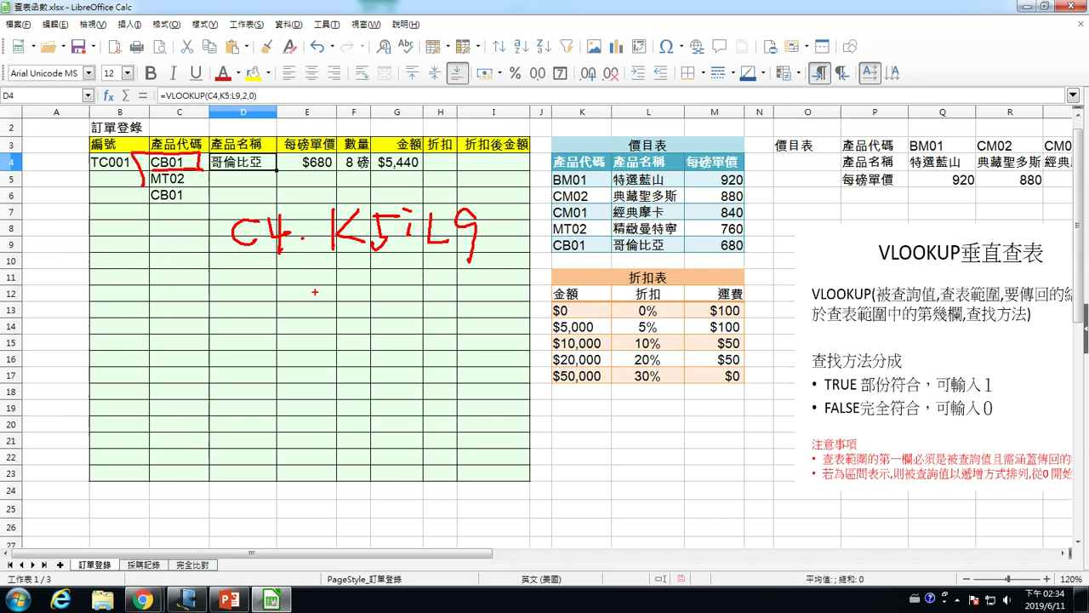
drag(270, 227, 210, 252)
mouse_move(547, 245)
mouse_down()
mouse_move(564, 167)
mouse_move(692, 245)
mouse_move(551, 253)
mouse_up()
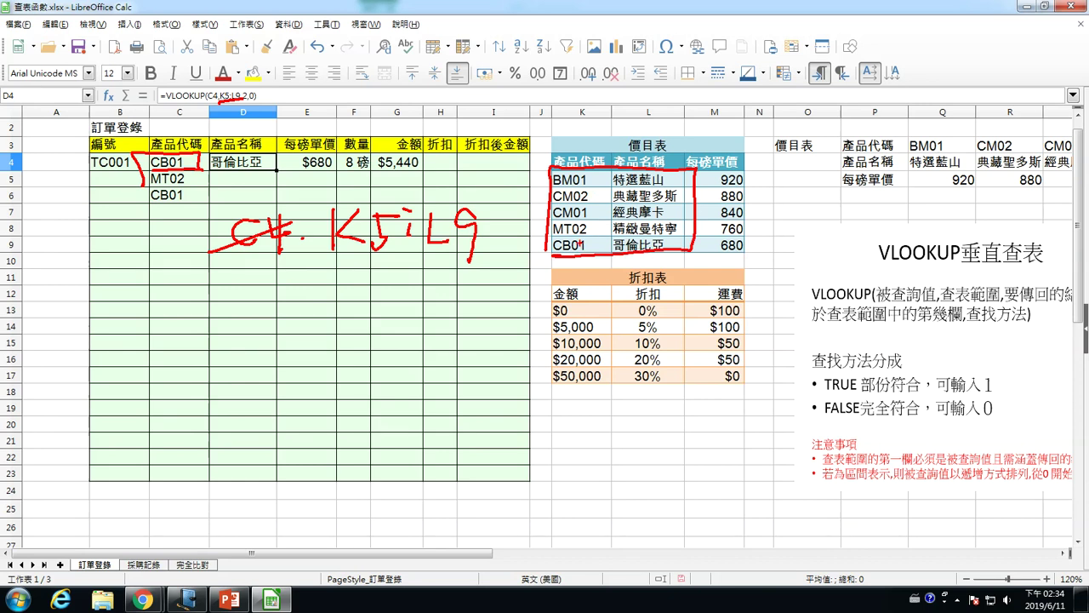
drag(332, 267, 507, 254)
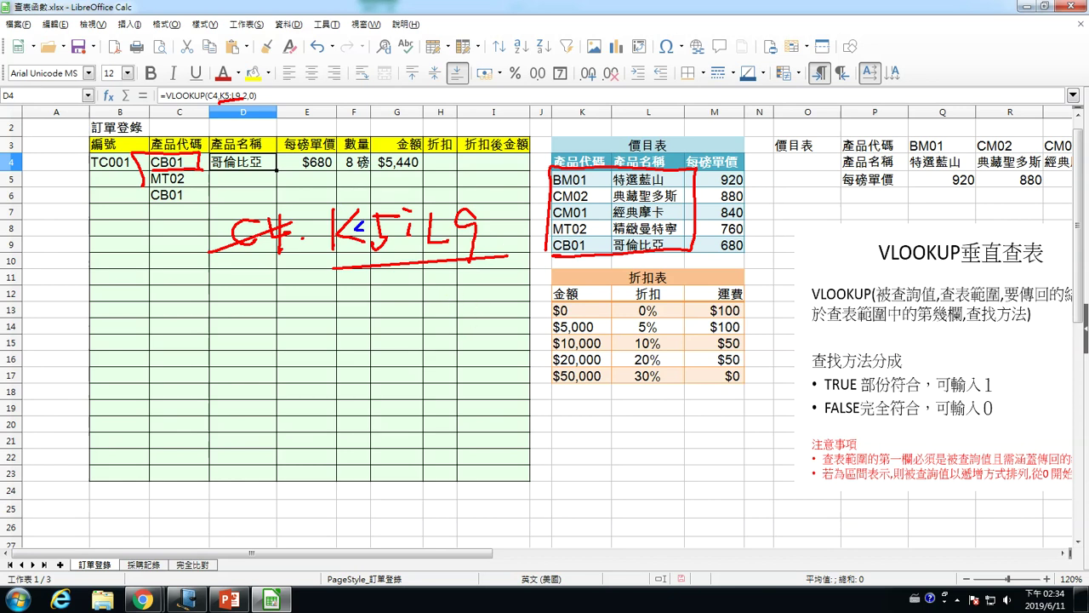
- Handwrite marks before the row numbers 5 and 9 in K5:L9, and clear all handwriting from the sheet
drag(363, 215, 368, 250)
drag(446, 216, 451, 249)
key(Escape)
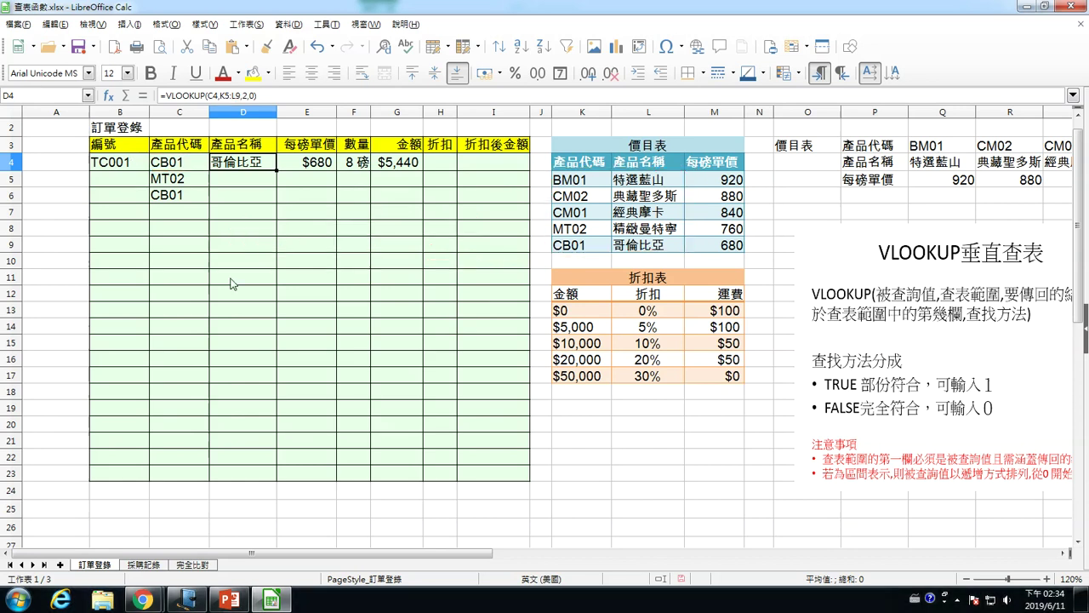
- Fix the rows of the lookup array in D4's VLOOKUP formula, making it K$5:L$9
click(221, 95)
drag(221, 96, 244, 97)
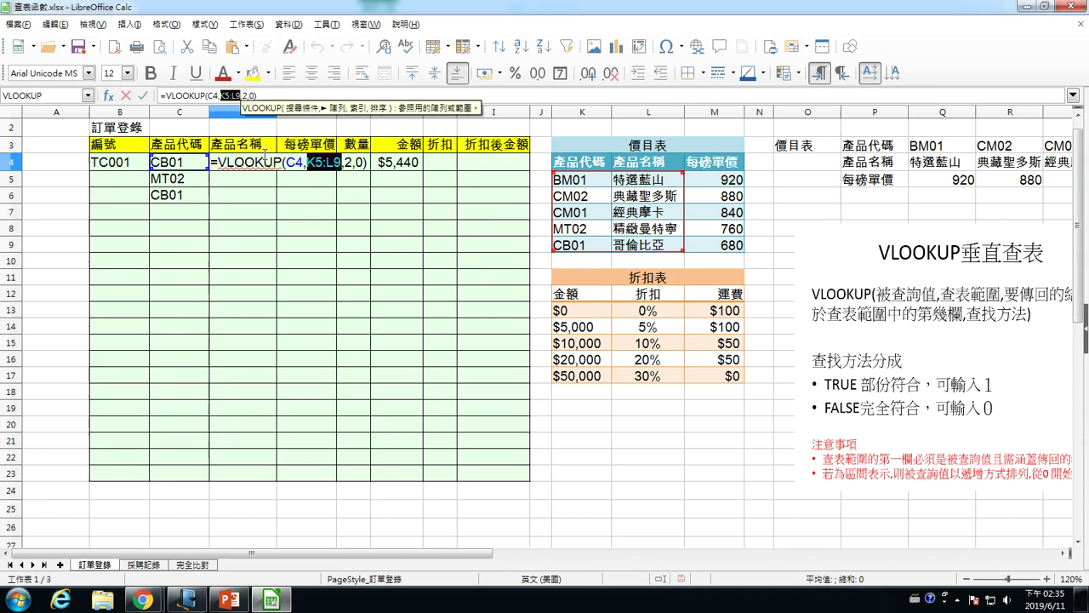
key(shift+F4)
key(shift+F4)
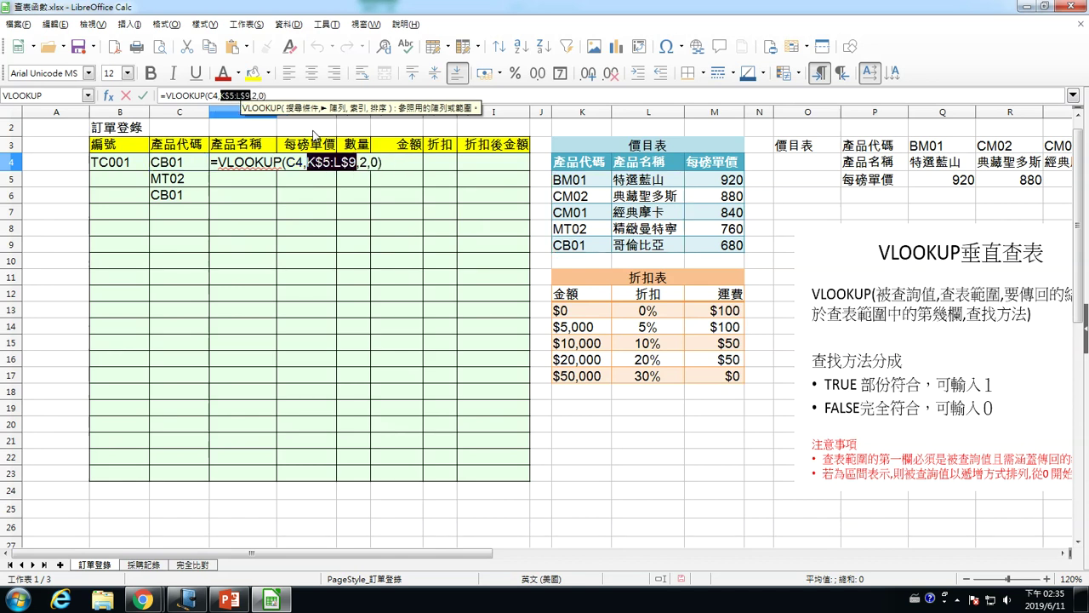
key(Return)
- Fix the rows of the lookup array in E4's VLOOKUP formula, making it L$5:M$9
click(307, 162)
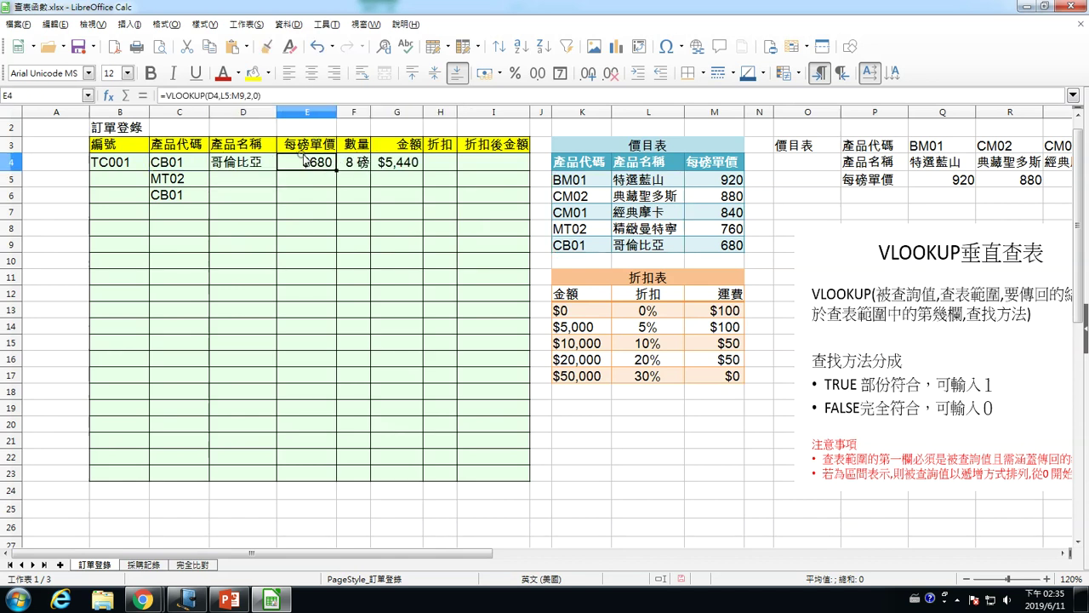
click(219, 95)
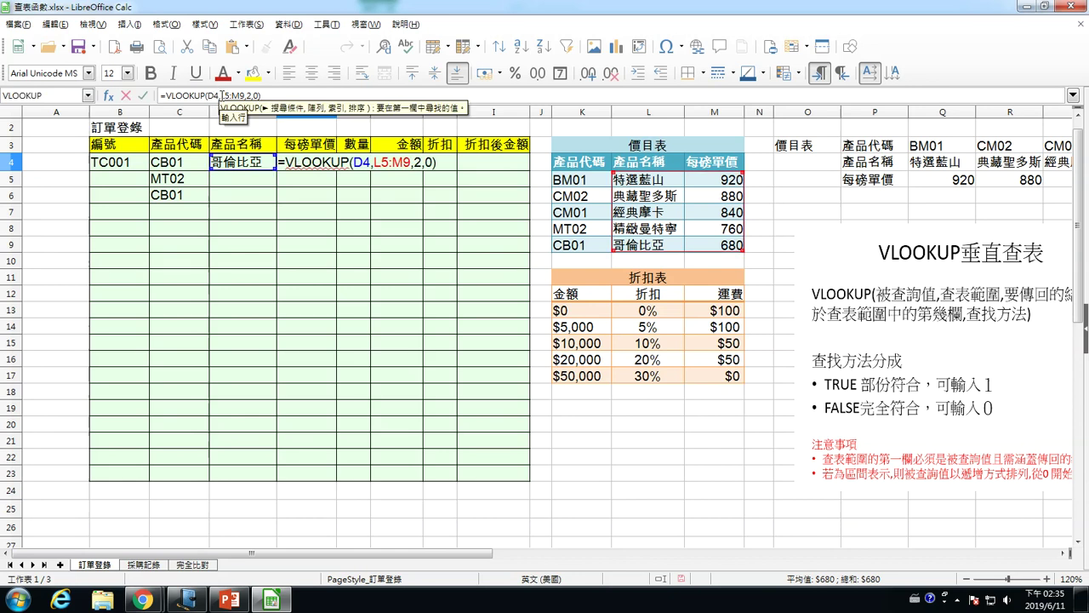
drag(219, 95, 245, 95)
key(F4)
key(Return)
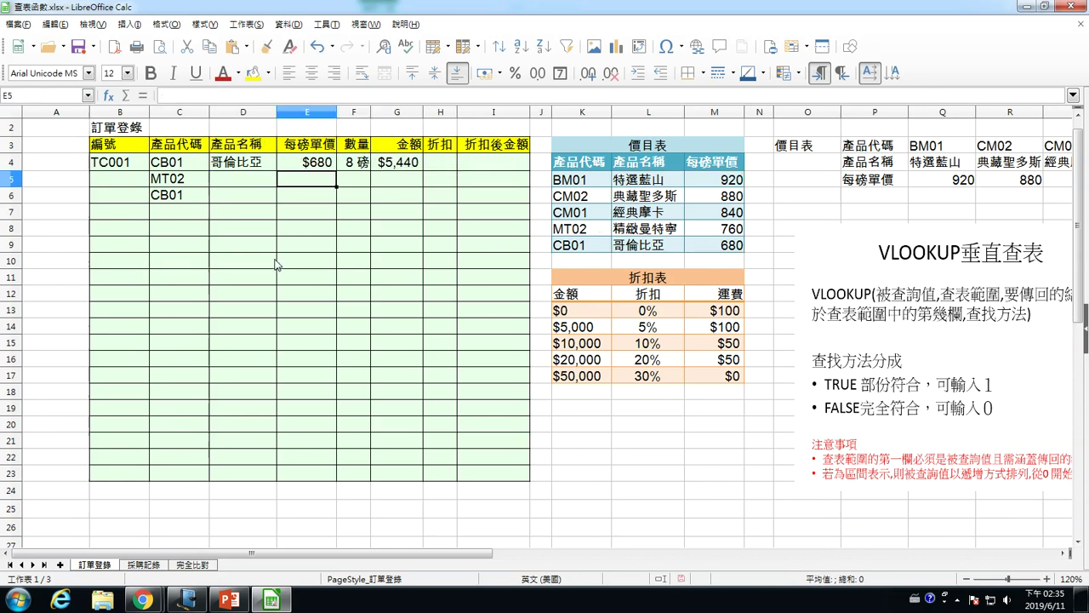
- Fill the D4:E4 lookup formulas down to row 23 and test them by choosing product code MT02 in C7
drag(243, 166, 352, 475)
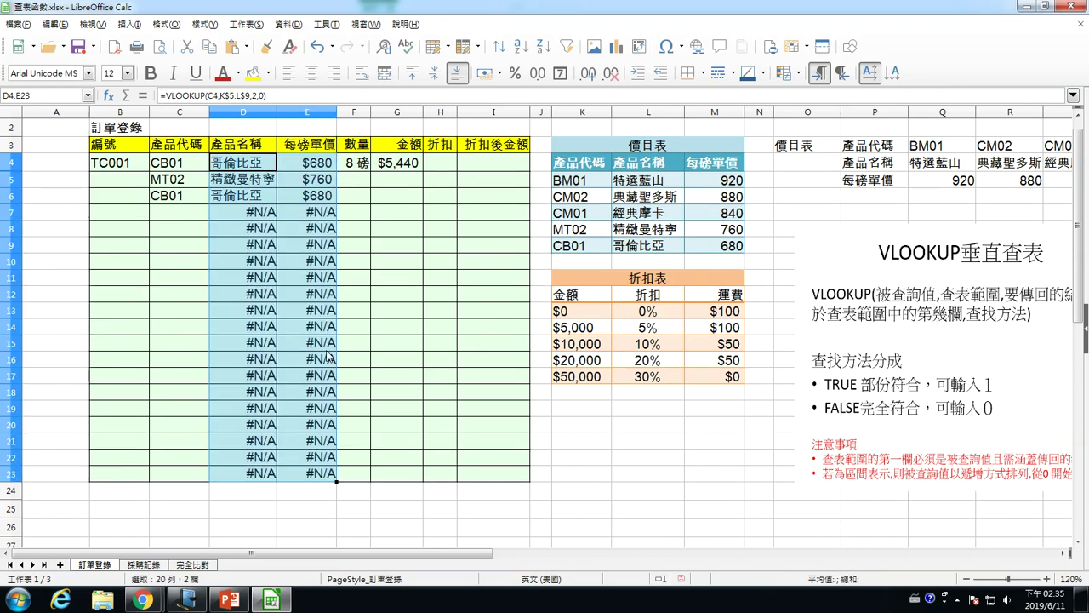
click(301, 247)
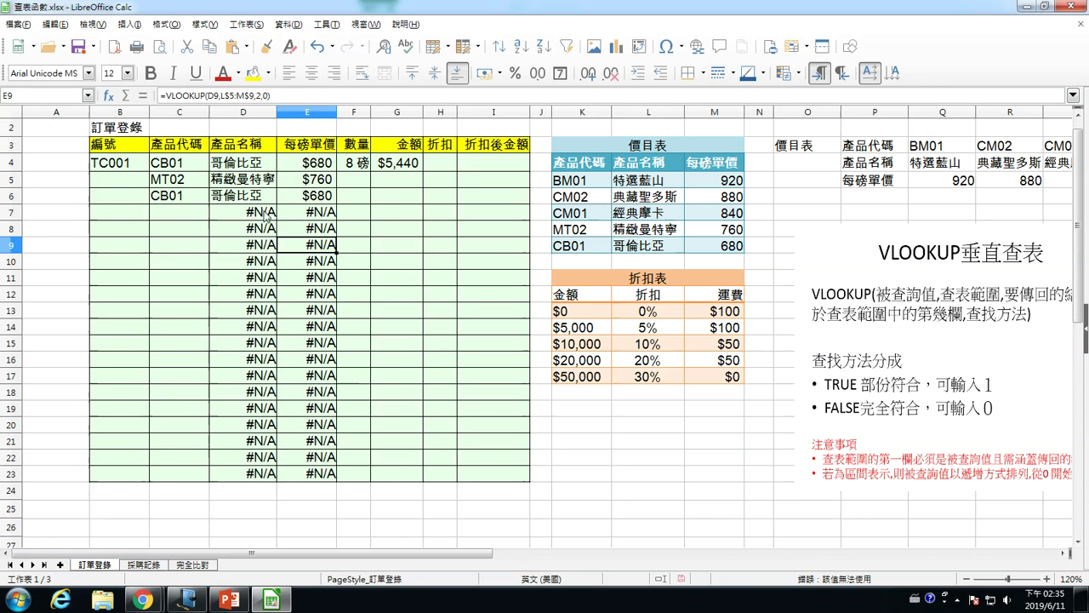
click(189, 214)
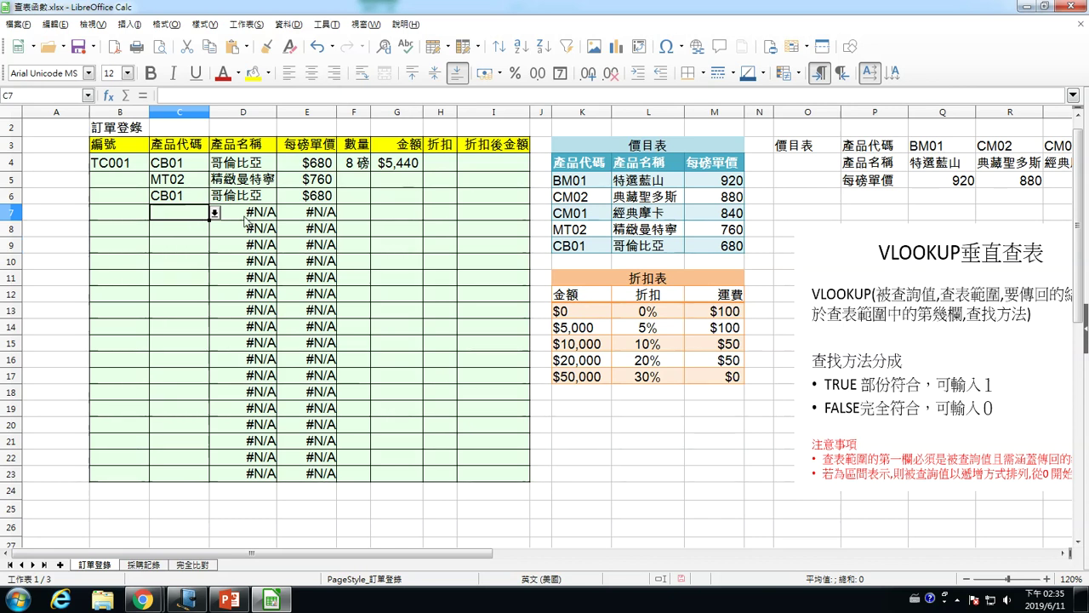
click(214, 212)
click(162, 261)
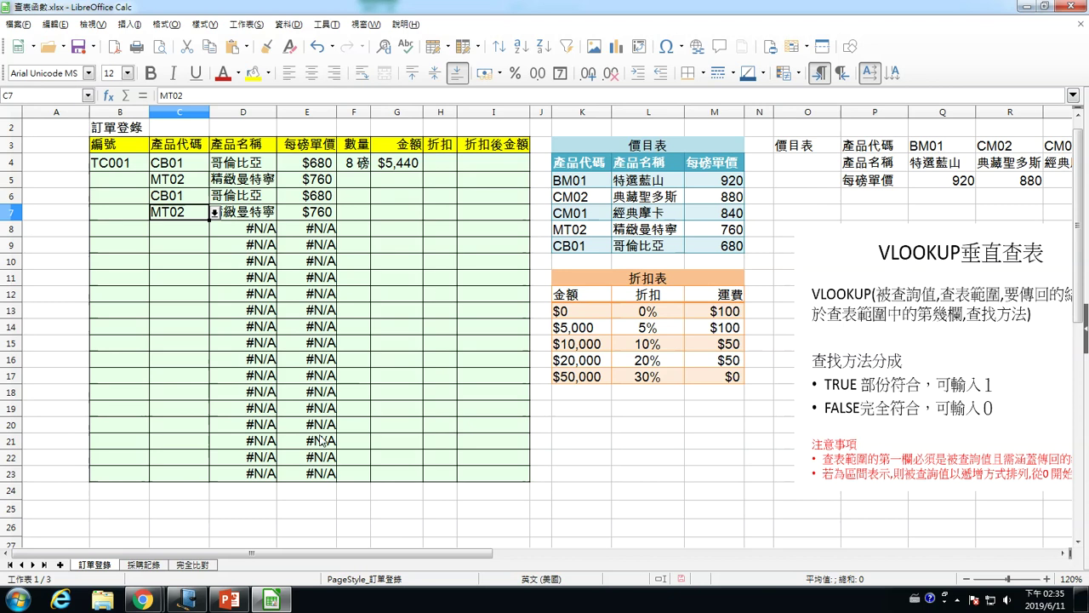
- Clear the product codes in C4 through C7 of the order sheet
key(Delete)
click(194, 197)
key(Delete)
click(187, 180)
key(Delete)
key(Up)
key(Delete)
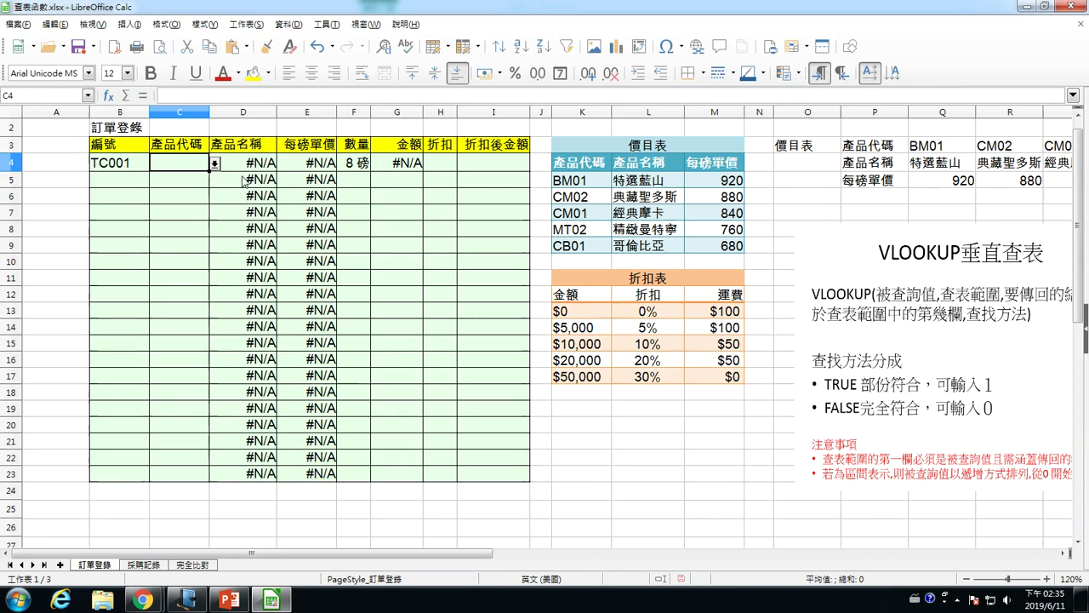
- Choose CM01 as the product code in C4 and select the next code cell, C5
click(214, 163)
click(202, 200)
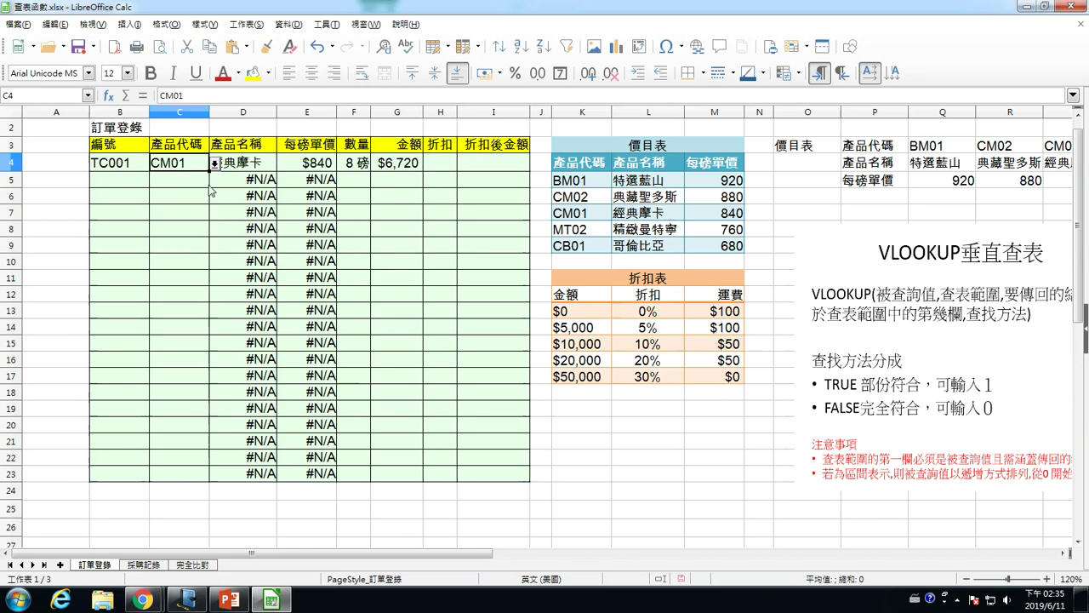
click(206, 182)
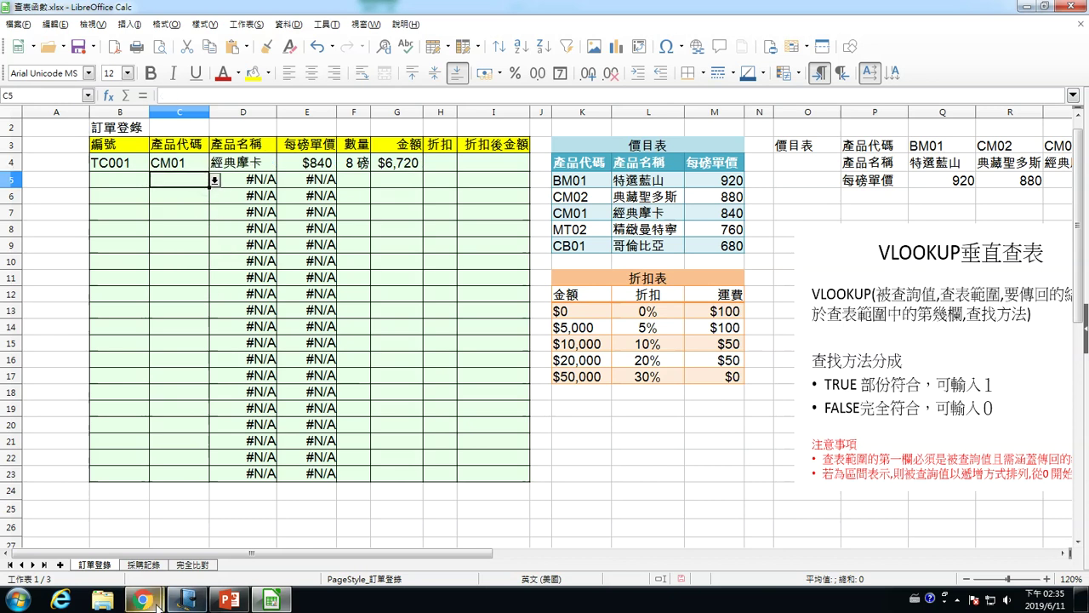